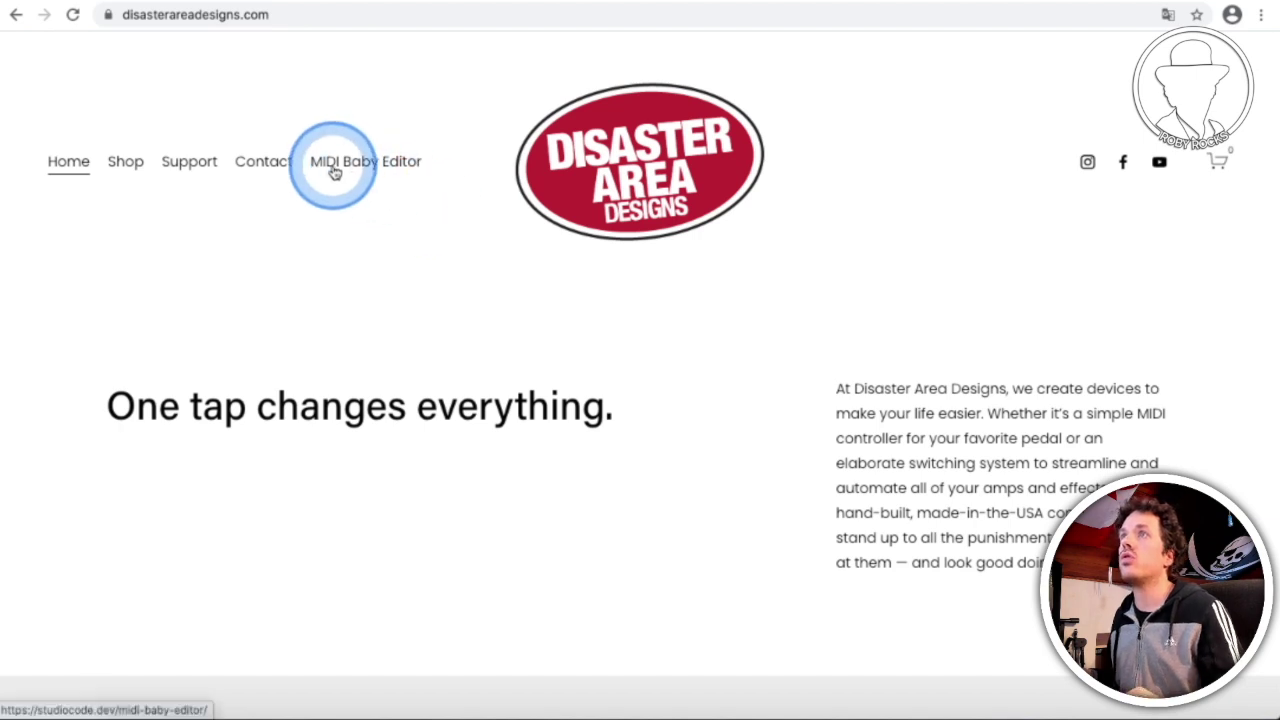
# Step: Open the MIDI Baby Editor from the Disaster Area Designs site and enable the Disaster G3 MIDI input and output ports
pyautogui.click(391, 165)
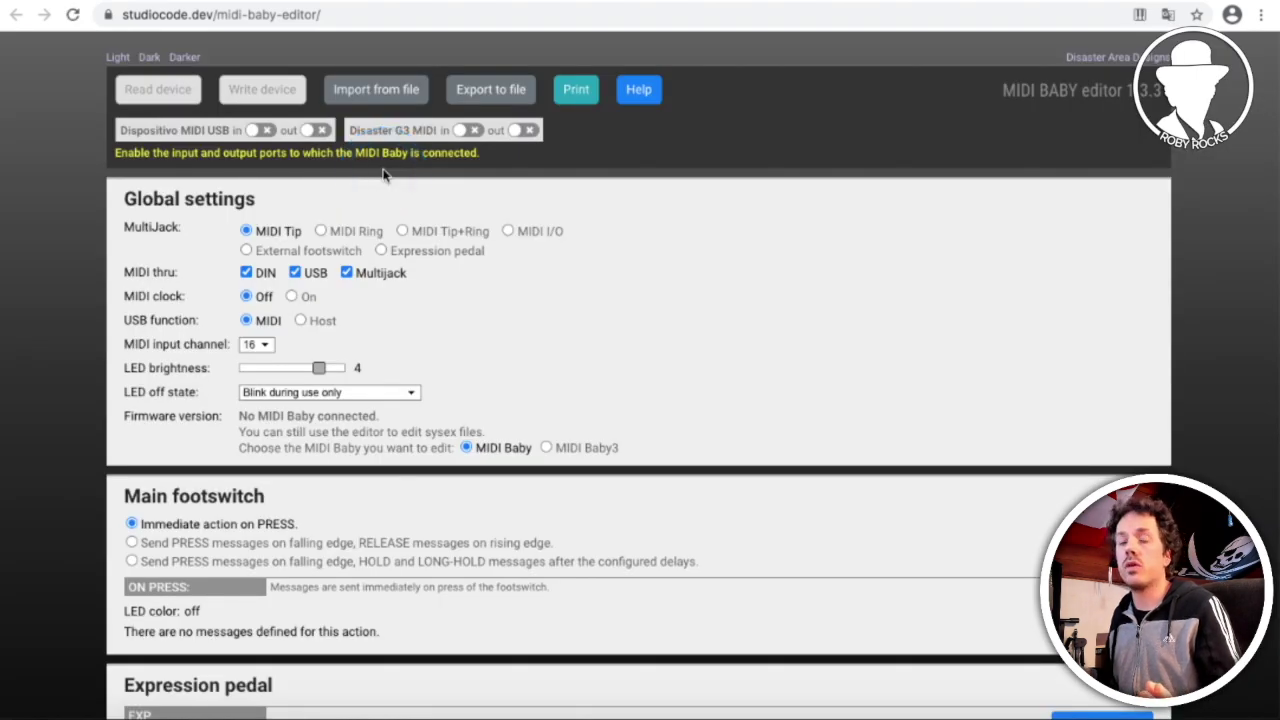
pyautogui.click(468, 131)
pyautogui.click(518, 131)
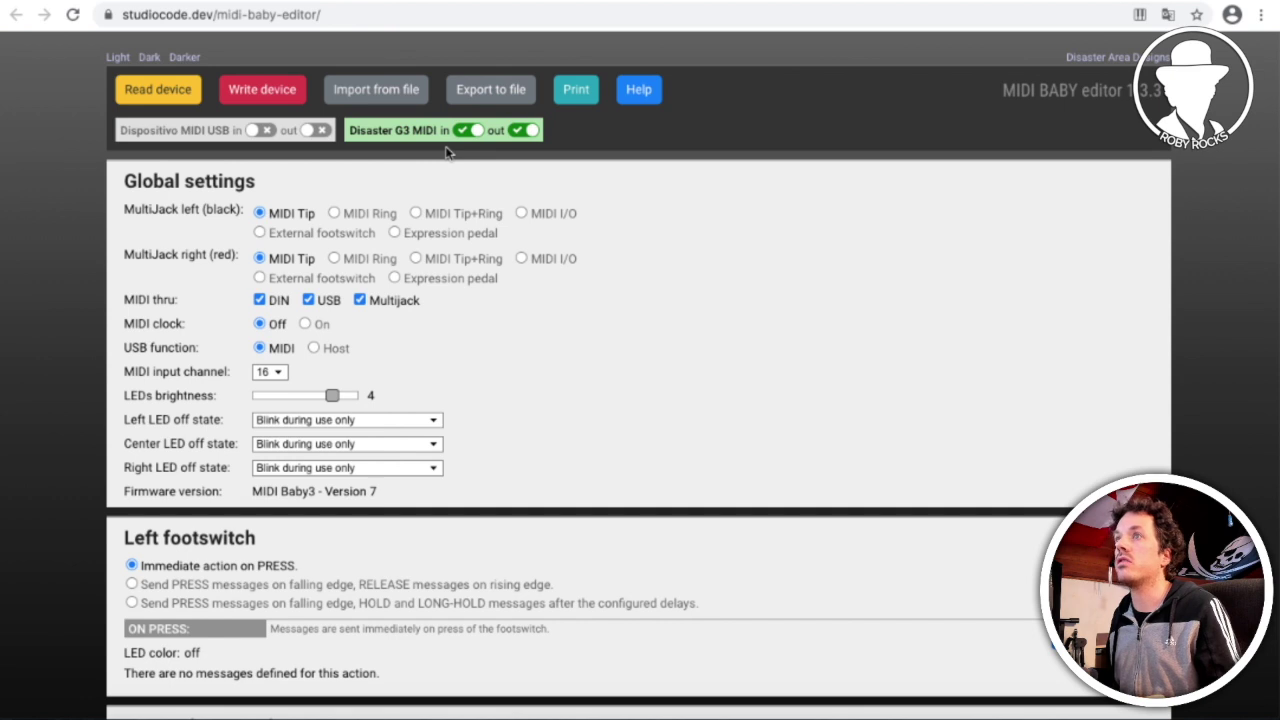
# Step: Read the configuration from the connected MIDI Baby and review its global and footswitch settings
pyautogui.click(152, 95)
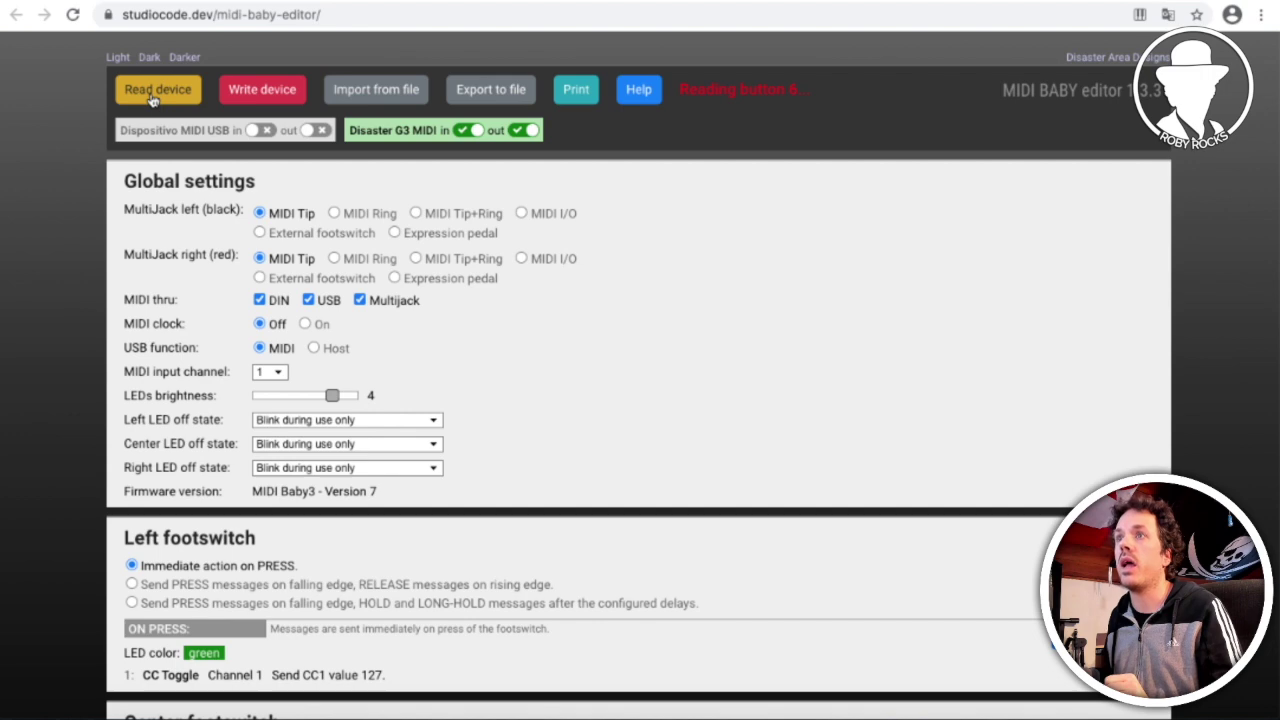
pyautogui.scroll(-1, 600, 400)
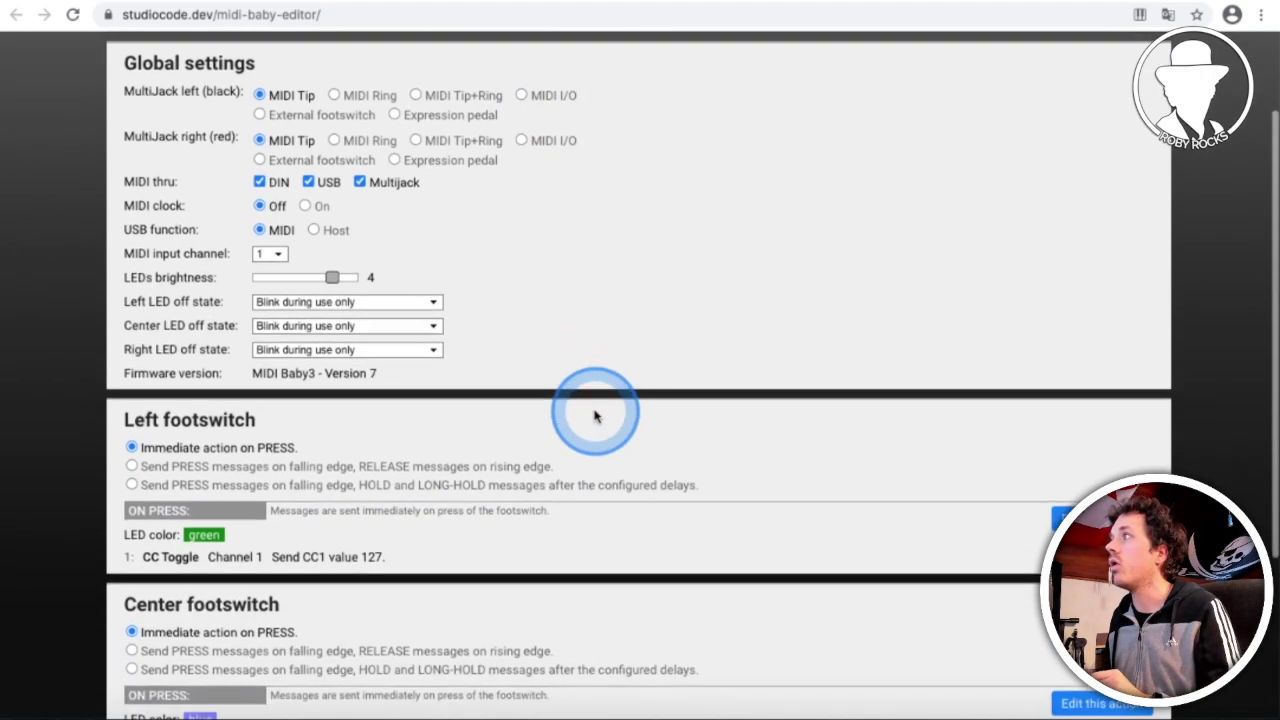
pyautogui.scroll(-2, 595, 415)
pyautogui.scroll(2, 595, 415)
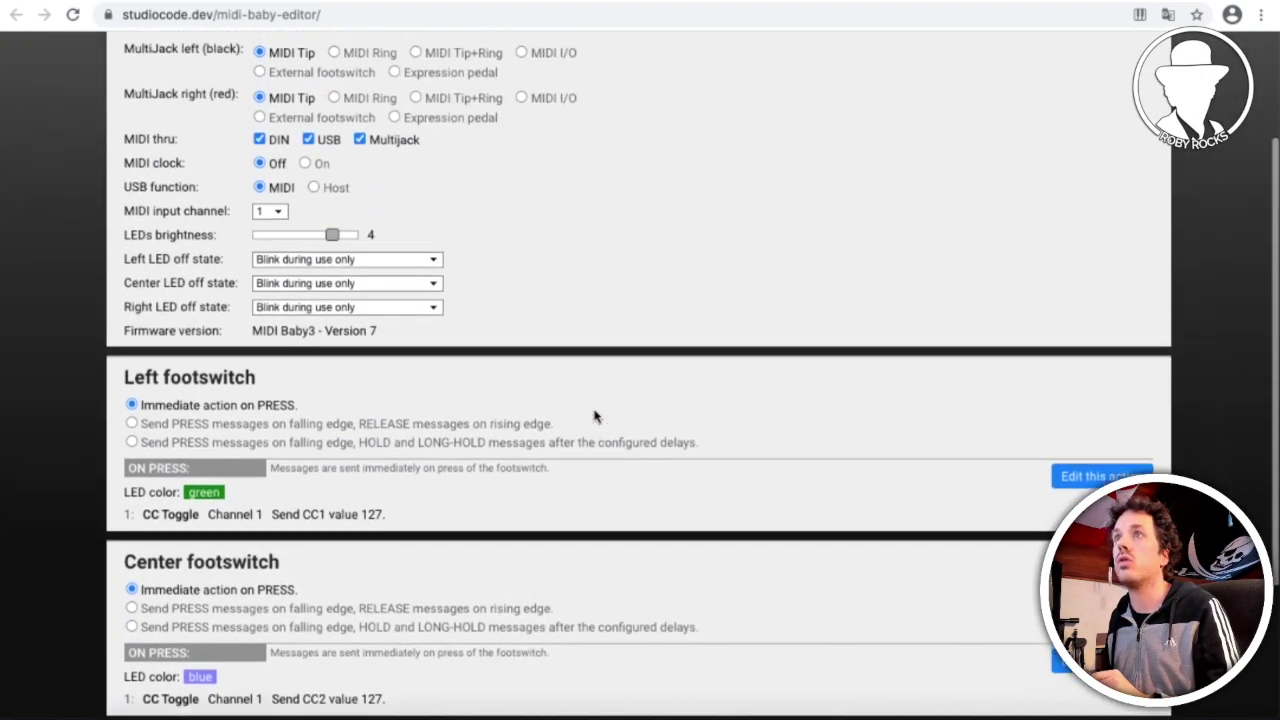
pyautogui.scroll(-3, 595, 415)
pyautogui.scroll(4, 595, 415)
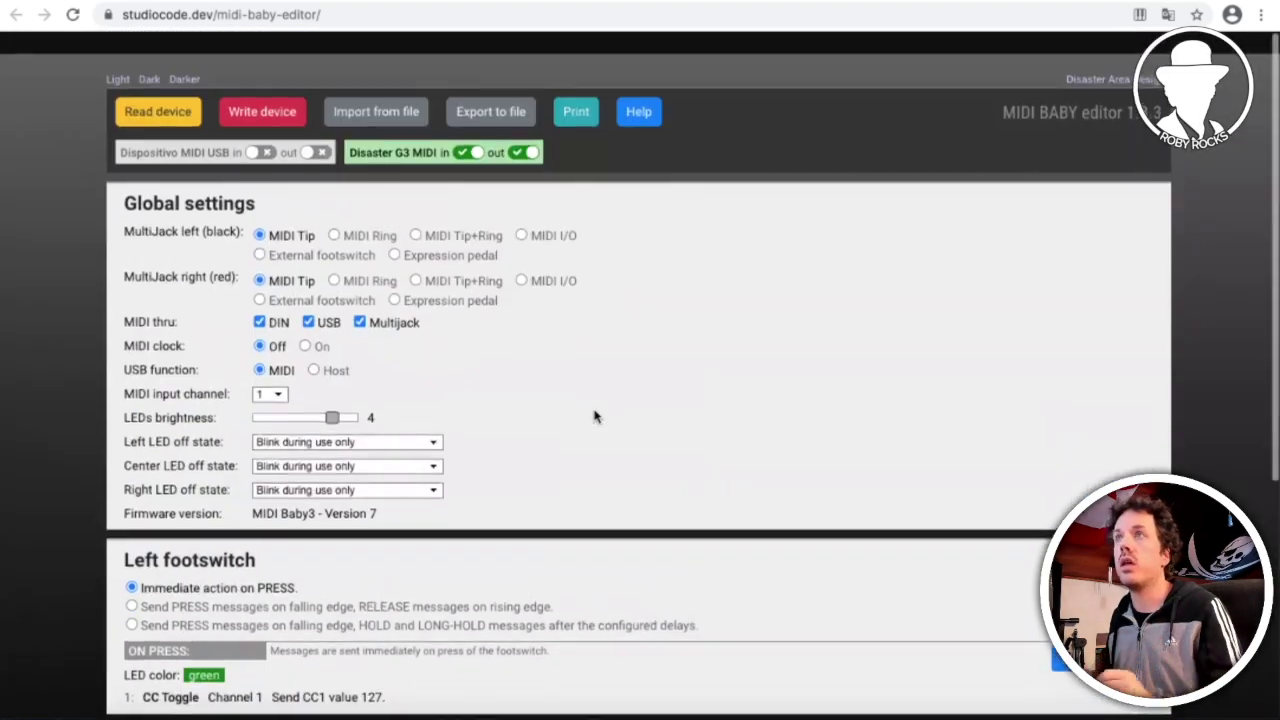
pyautogui.click(597, 334)
pyautogui.click(590, 349)
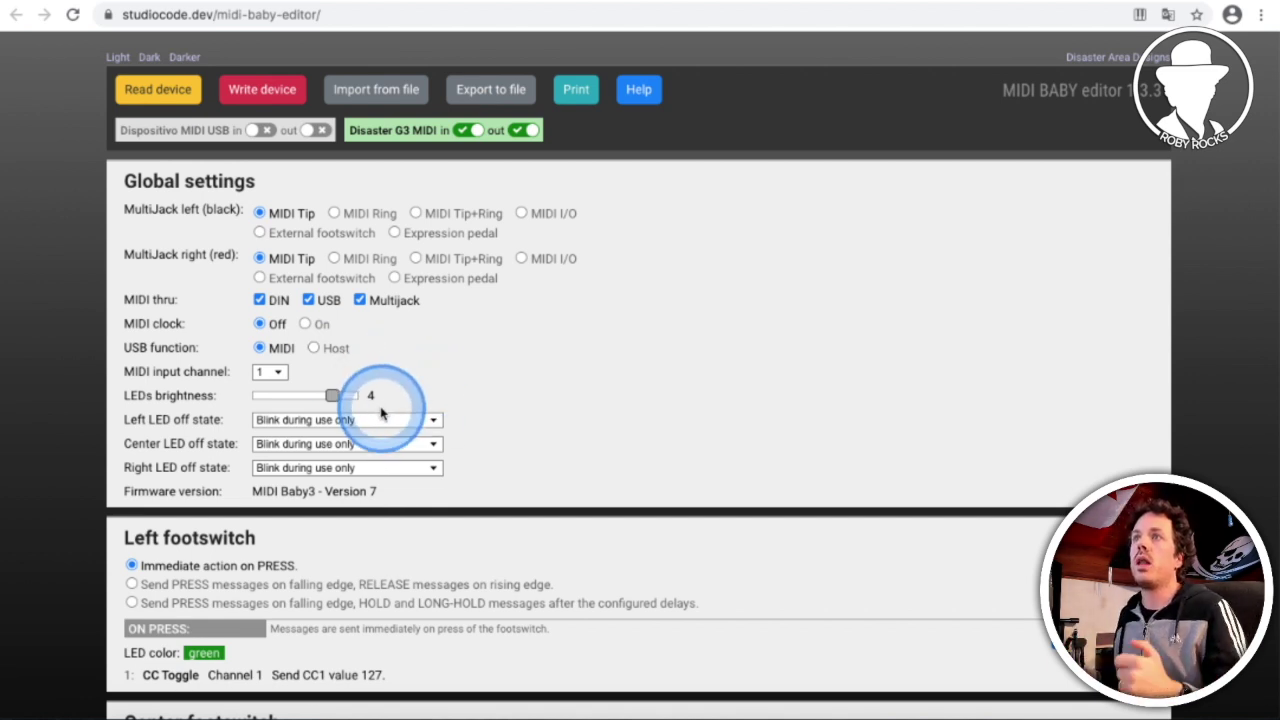
# Step: Examine the MIDI input channel, LED brightness and left LED off state options in the global settings
pyautogui.click(270, 372)
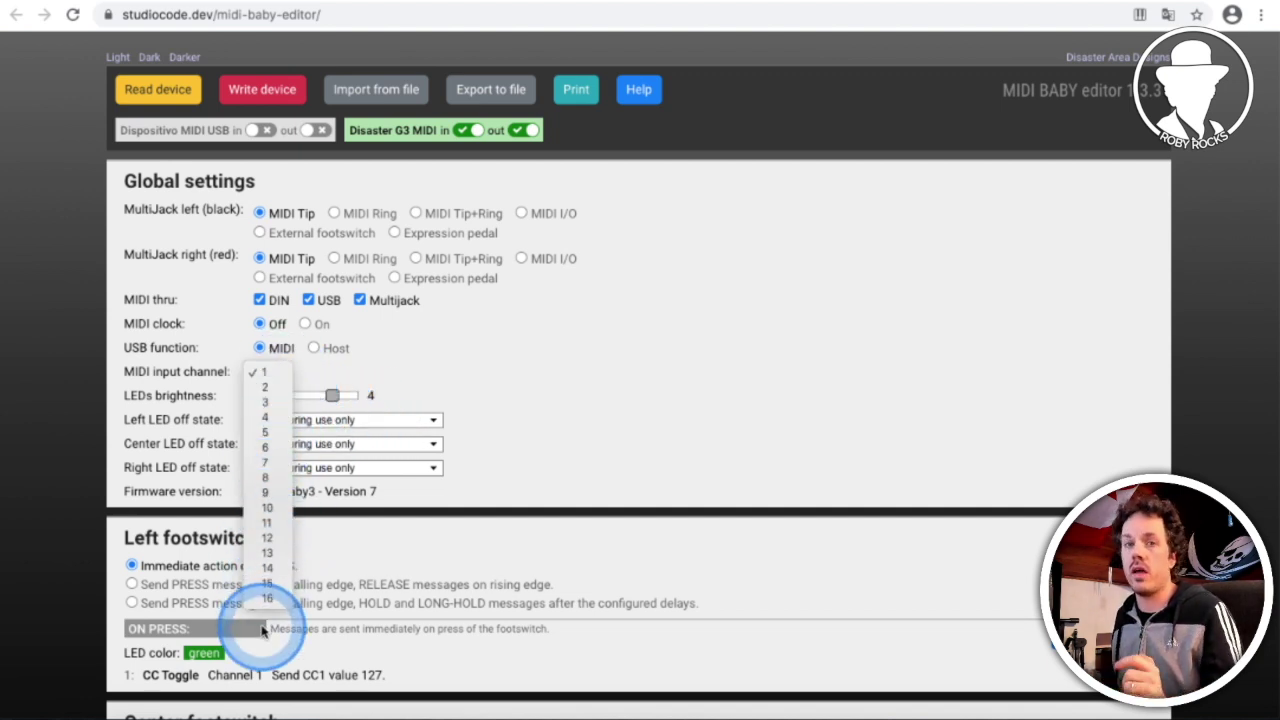
pyautogui.click(268, 372)
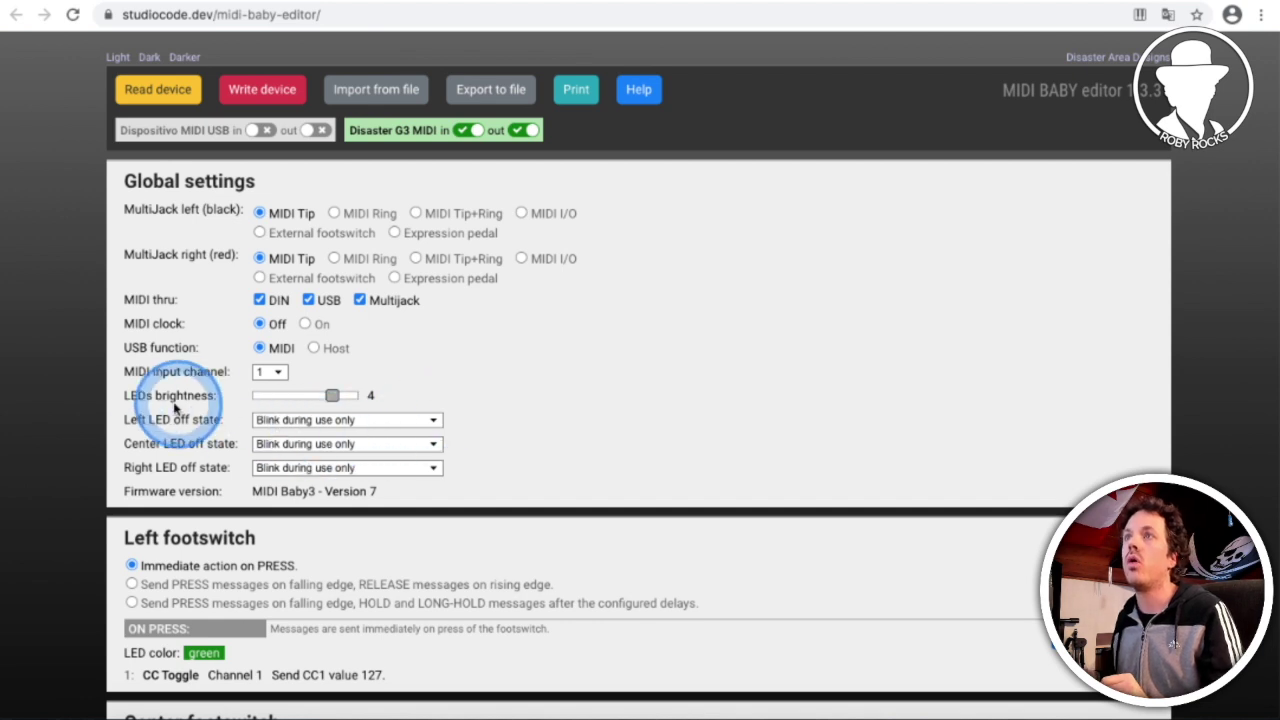
pyautogui.moveTo(337, 394)
pyautogui.mouseDown()
pyautogui.moveTo(257, 406)
pyautogui.moveTo(328, 410)
pyautogui.mouseUp()
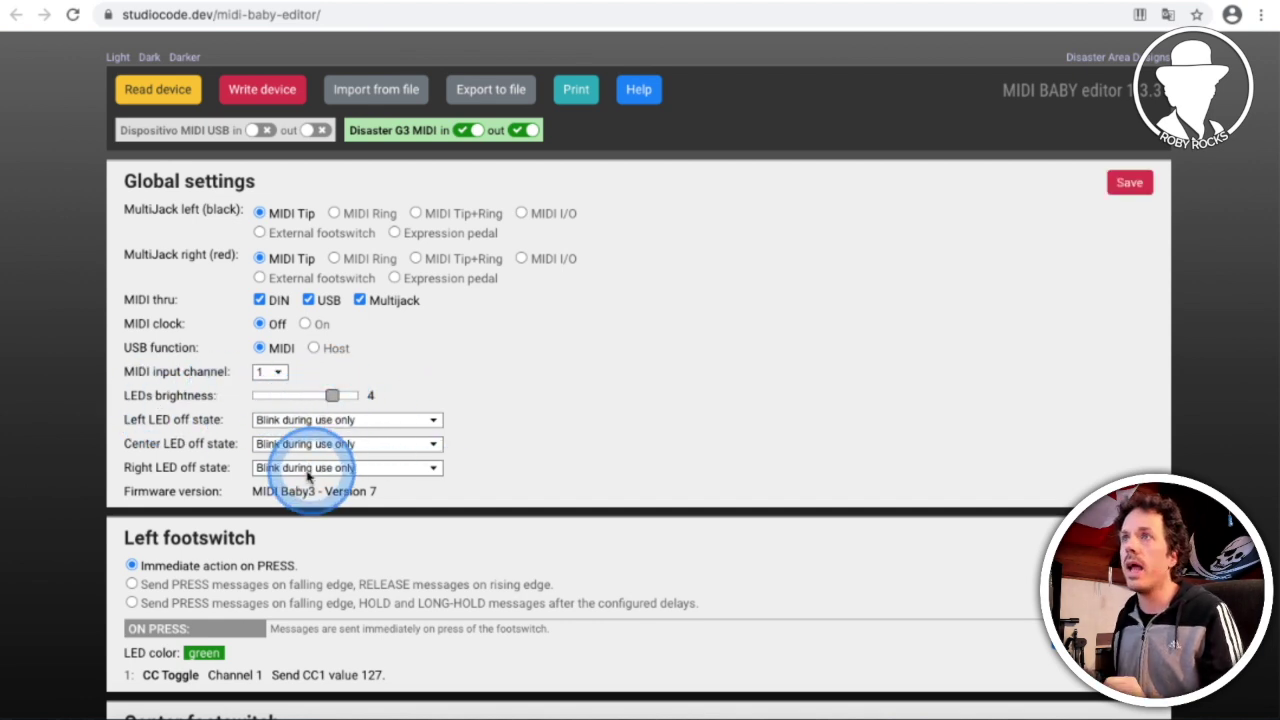
pyautogui.scroll(-1, 323, 463)
pyautogui.click(435, 381)
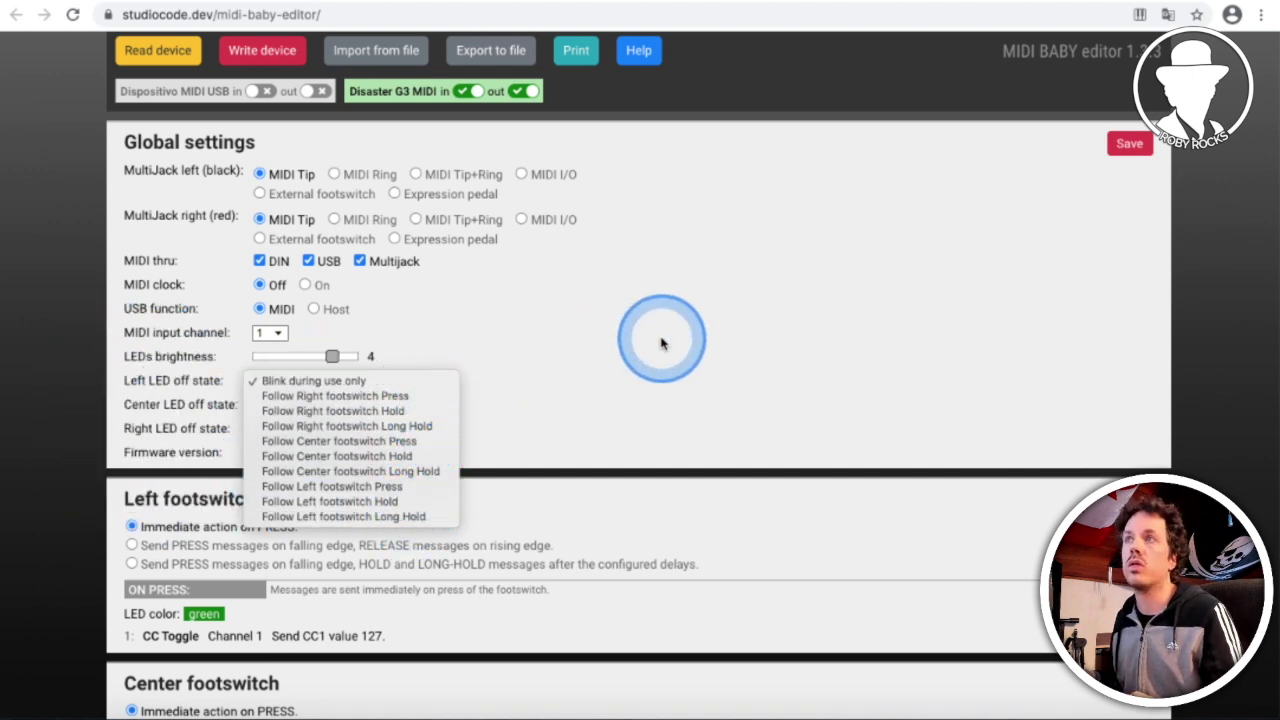
pyautogui.click(394, 381)
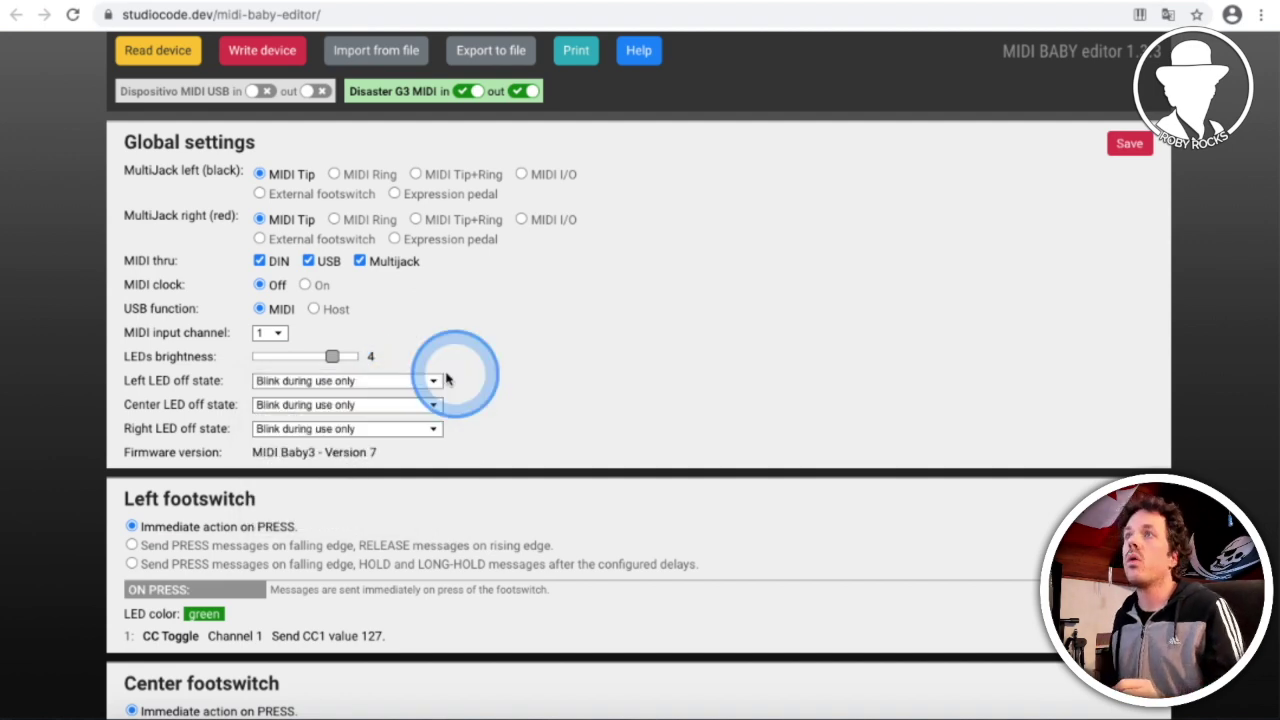
# Step: Start editing the left footswitch's press action and add four more messages, for five in total
pyautogui.scroll(-3, 605, 500)
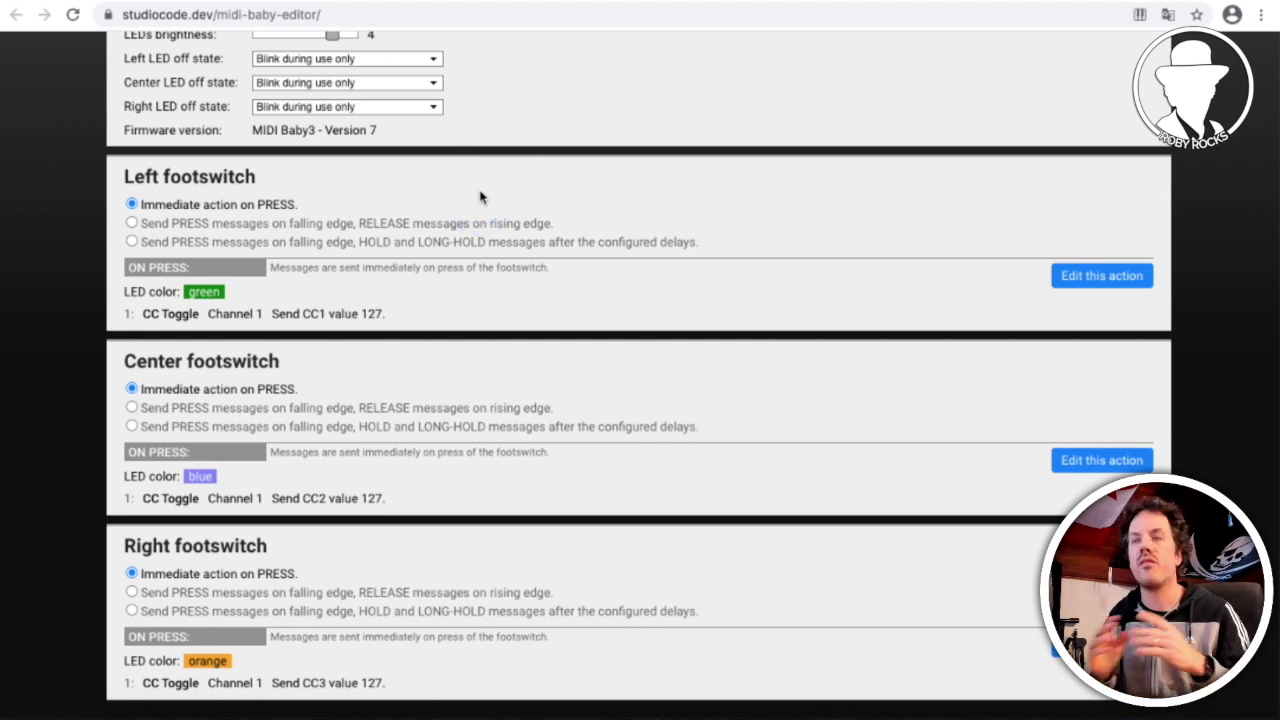
pyautogui.click(1100, 277)
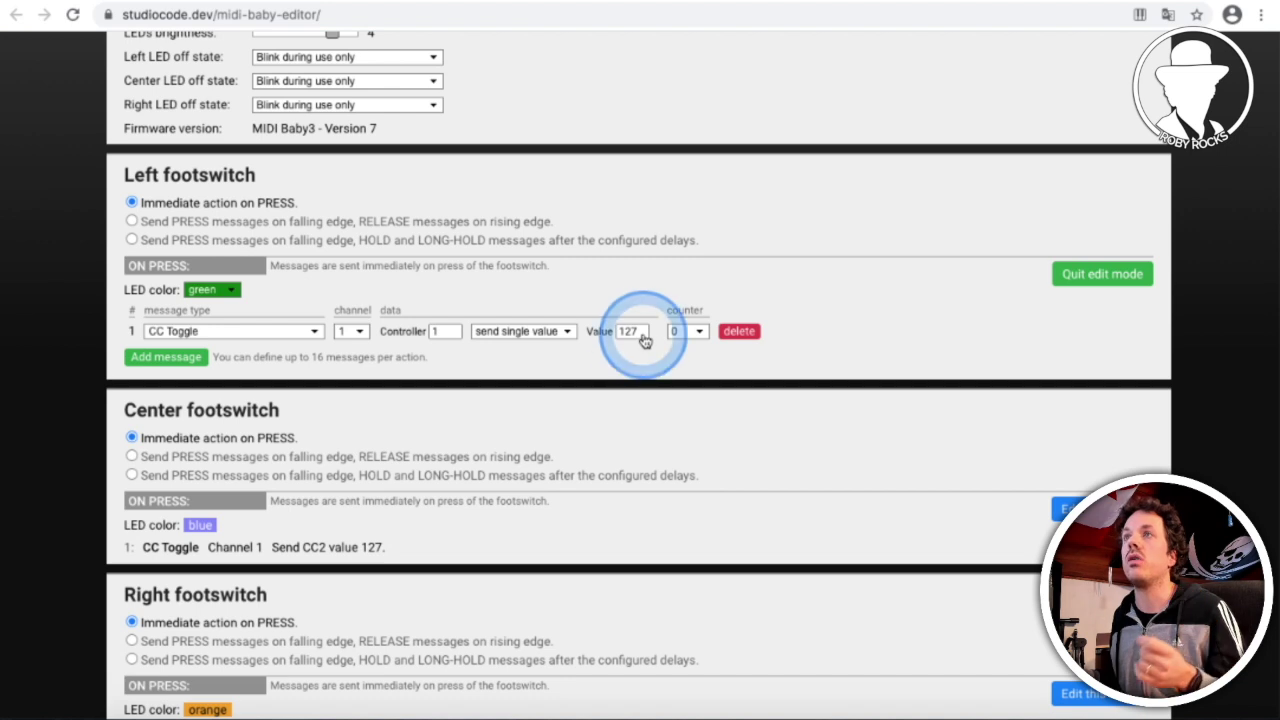
pyautogui.click(163, 358)
pyautogui.click(165, 397)
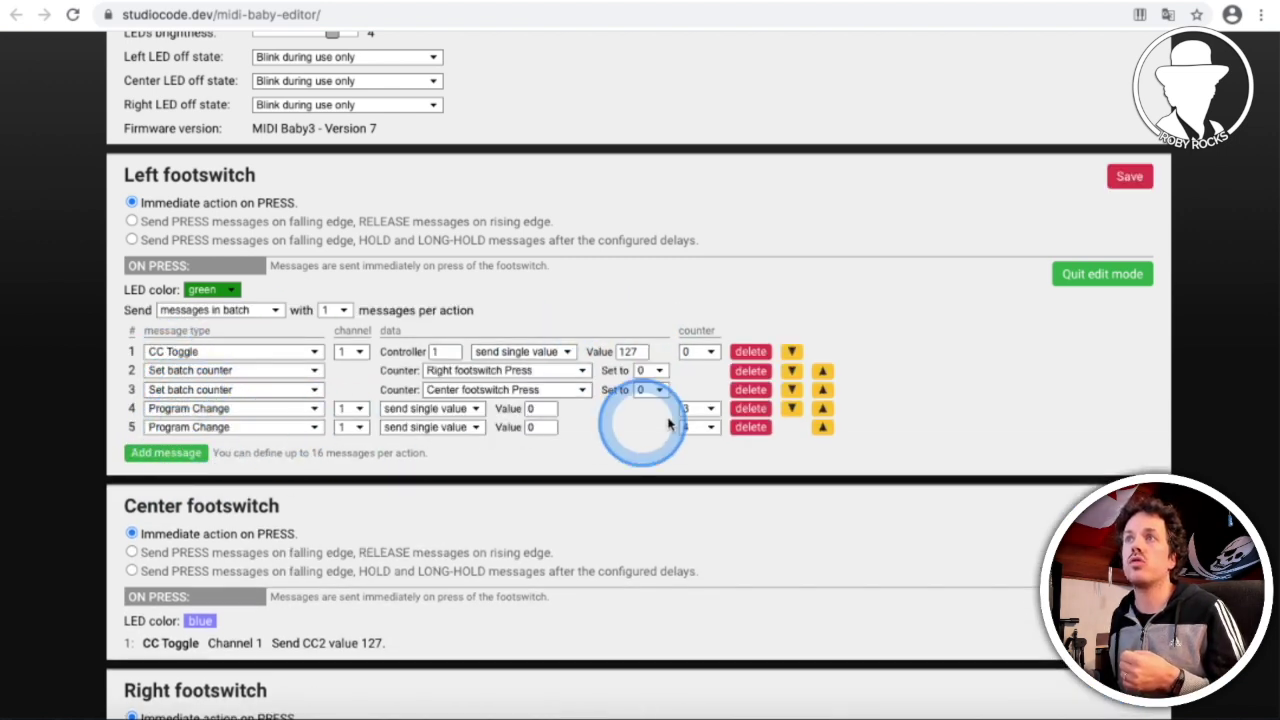
pyautogui.click(1007, 394)
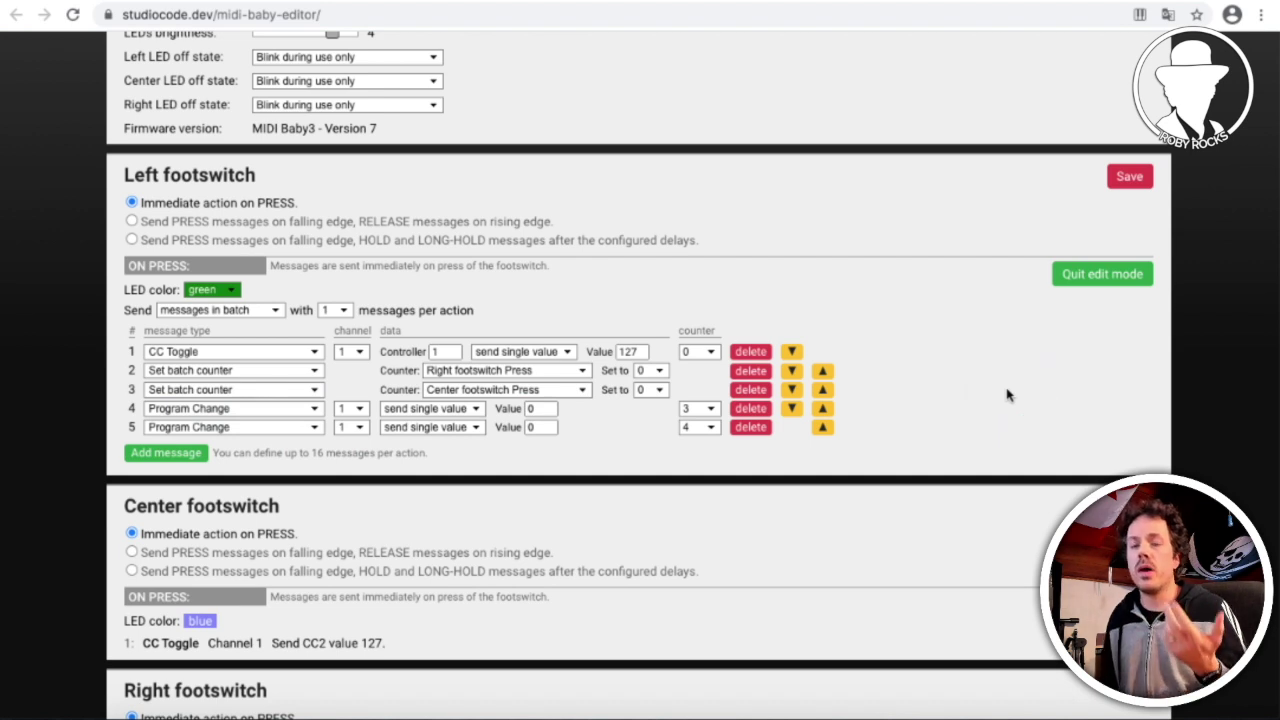
# Step: Review the available message types and set the left footswitch's press messages 2 to 5 to CC Toggle
pyautogui.click(294, 372)
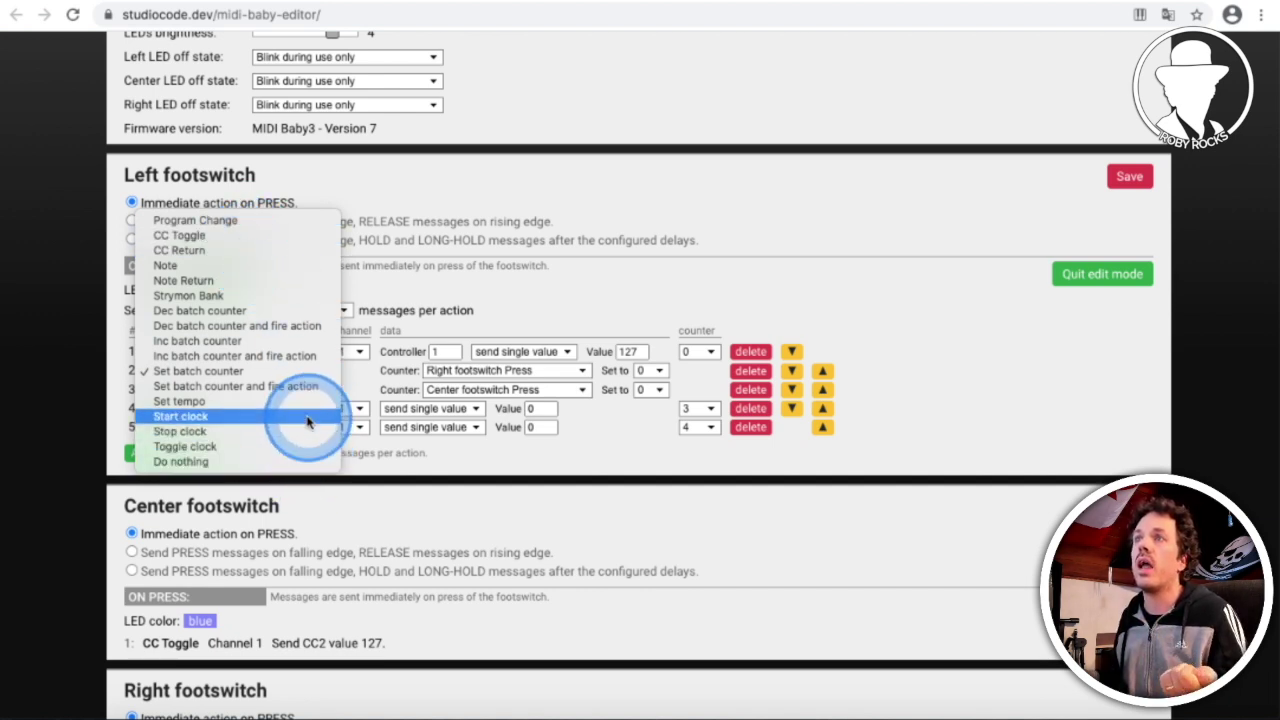
pyautogui.click(650, 304)
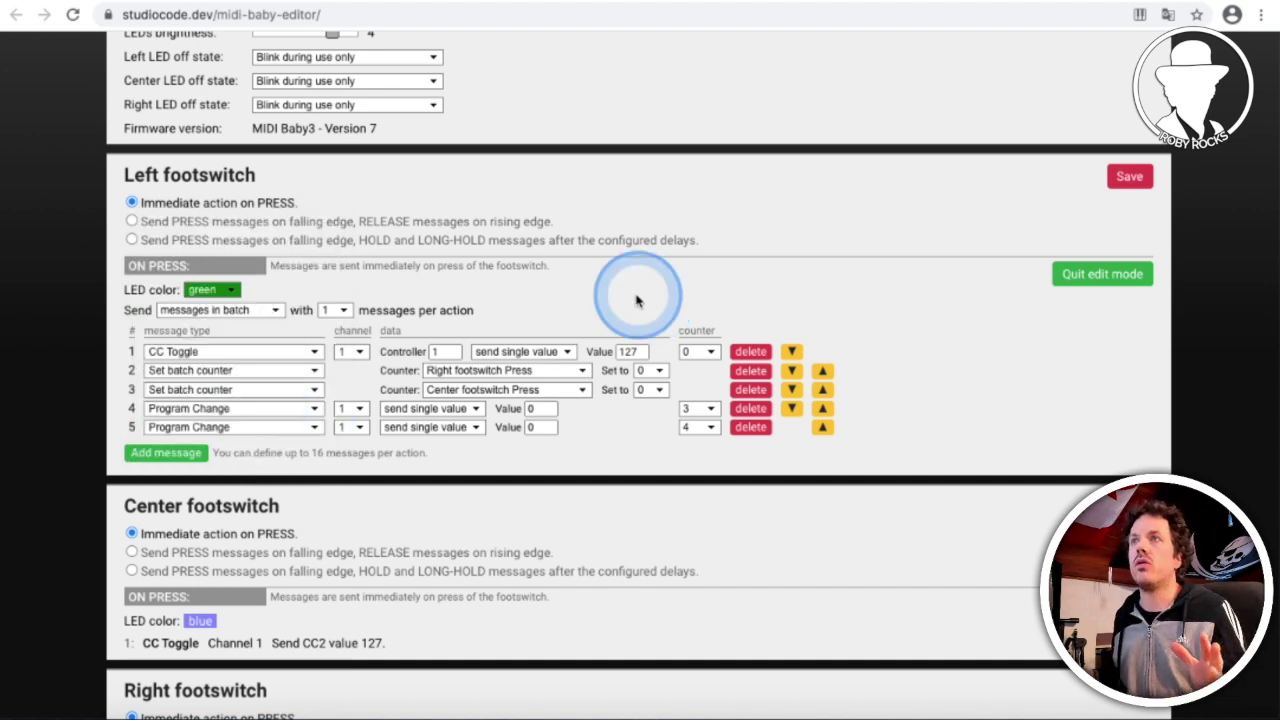
pyautogui.click(253, 372)
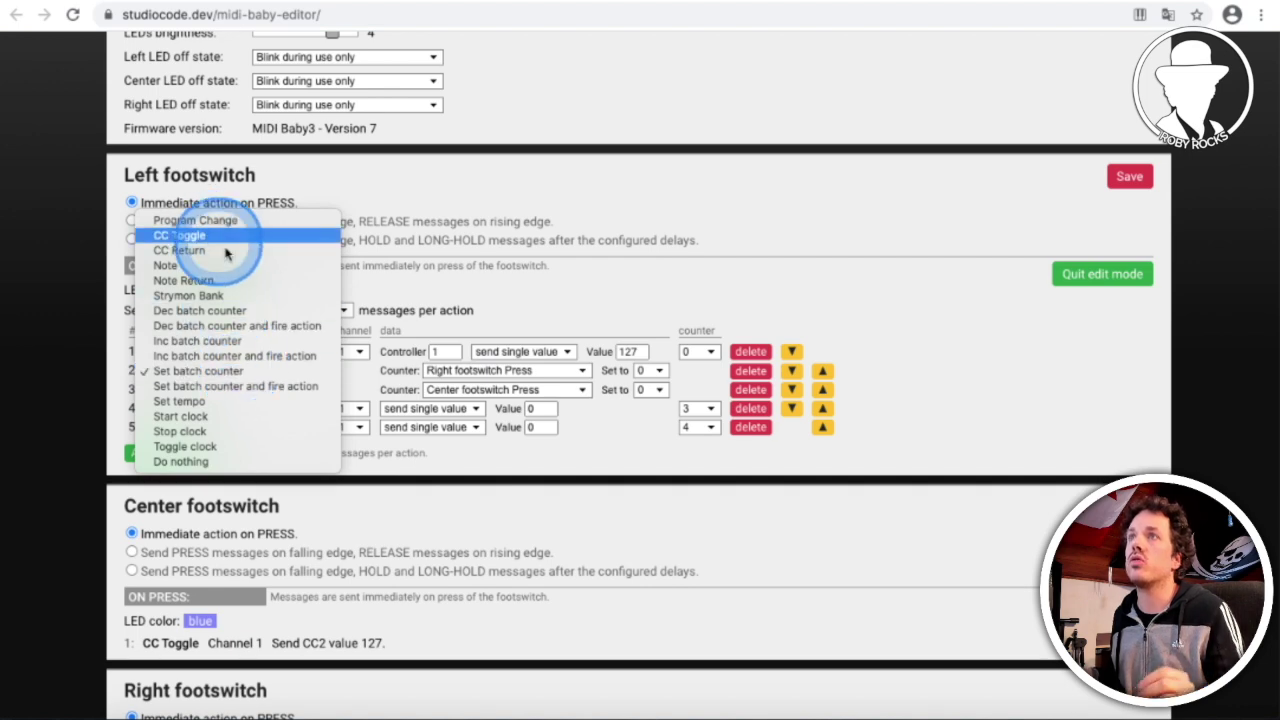
pyautogui.click(214, 236)
pyautogui.click(237, 390)
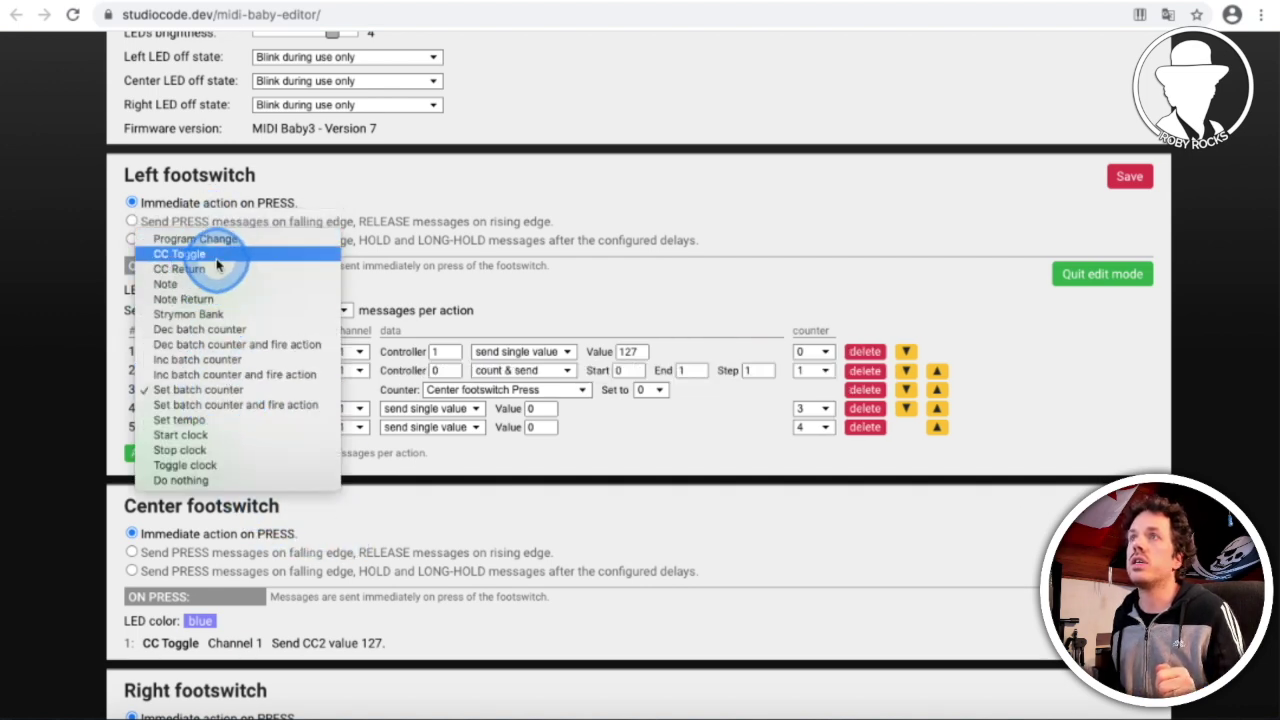
pyautogui.click(218, 251)
pyautogui.click(214, 410)
pyautogui.click(216, 430)
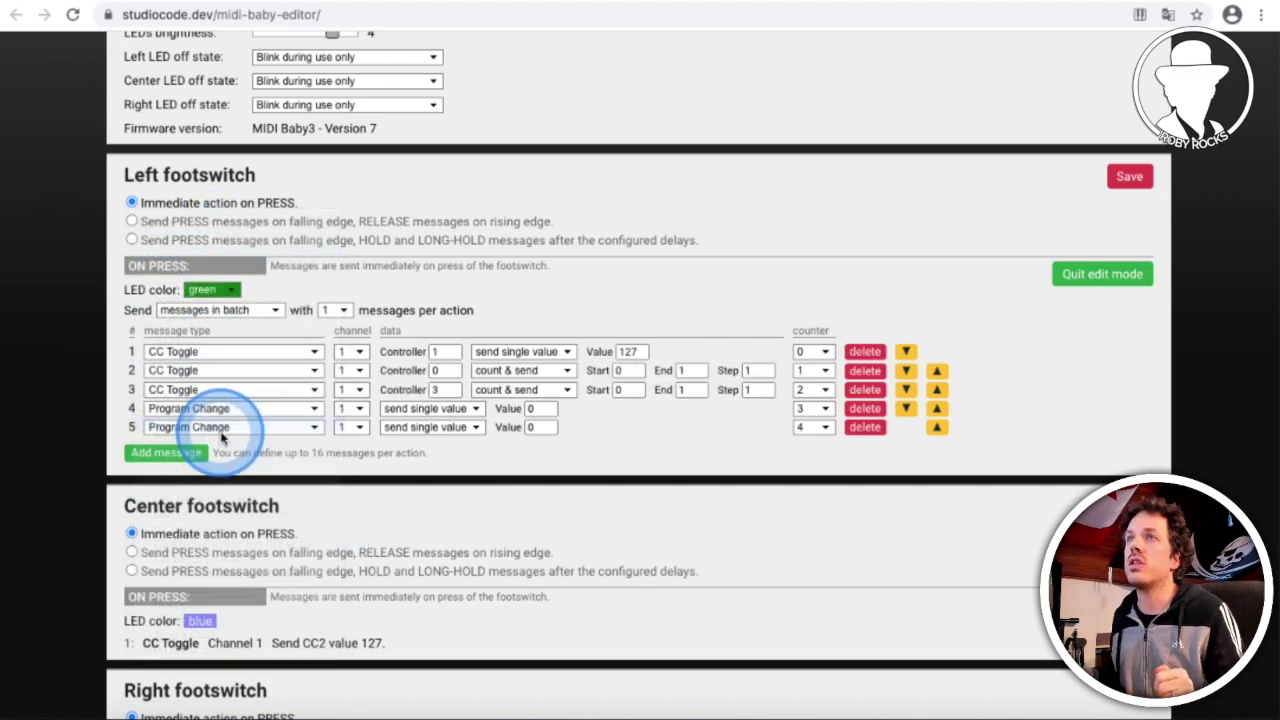
pyautogui.click(220, 432)
pyautogui.click(214, 450)
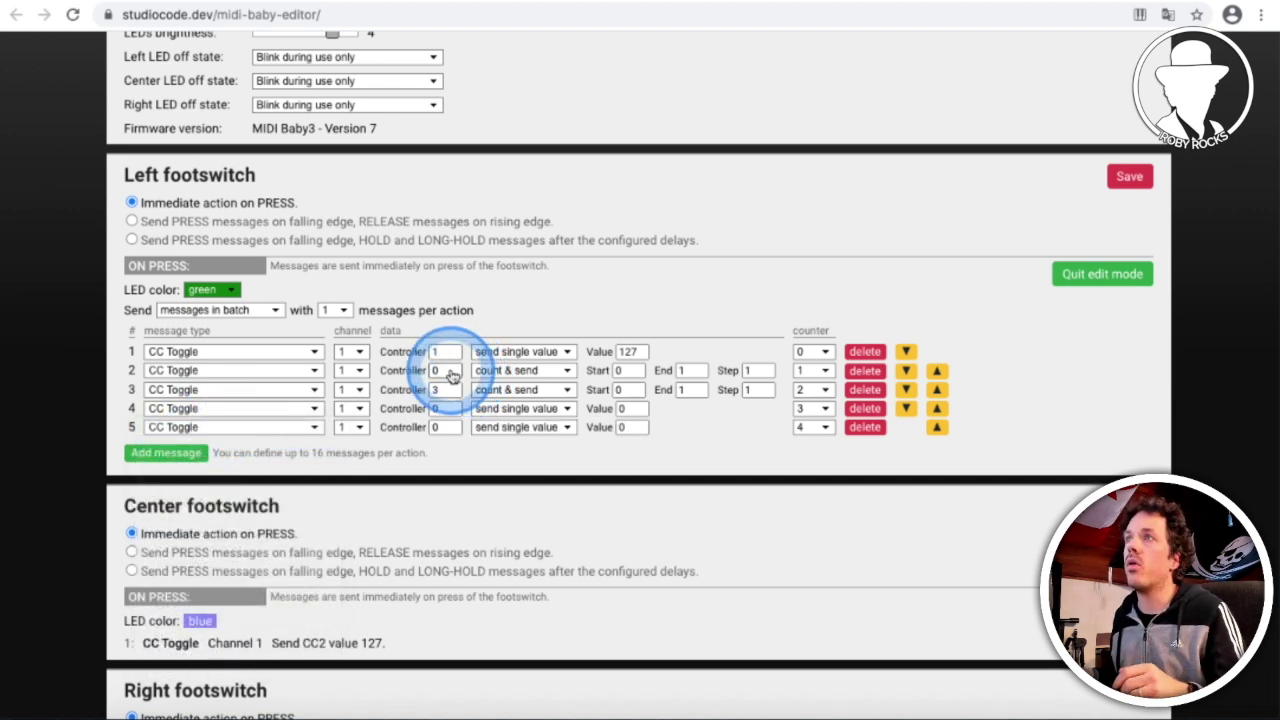
# Step: Set the controller numbers of the left footswitch's press messages 2, 4 and 5 to 12, 21 and 30
pyautogui.click(415, 370)
pyautogui.write('12')
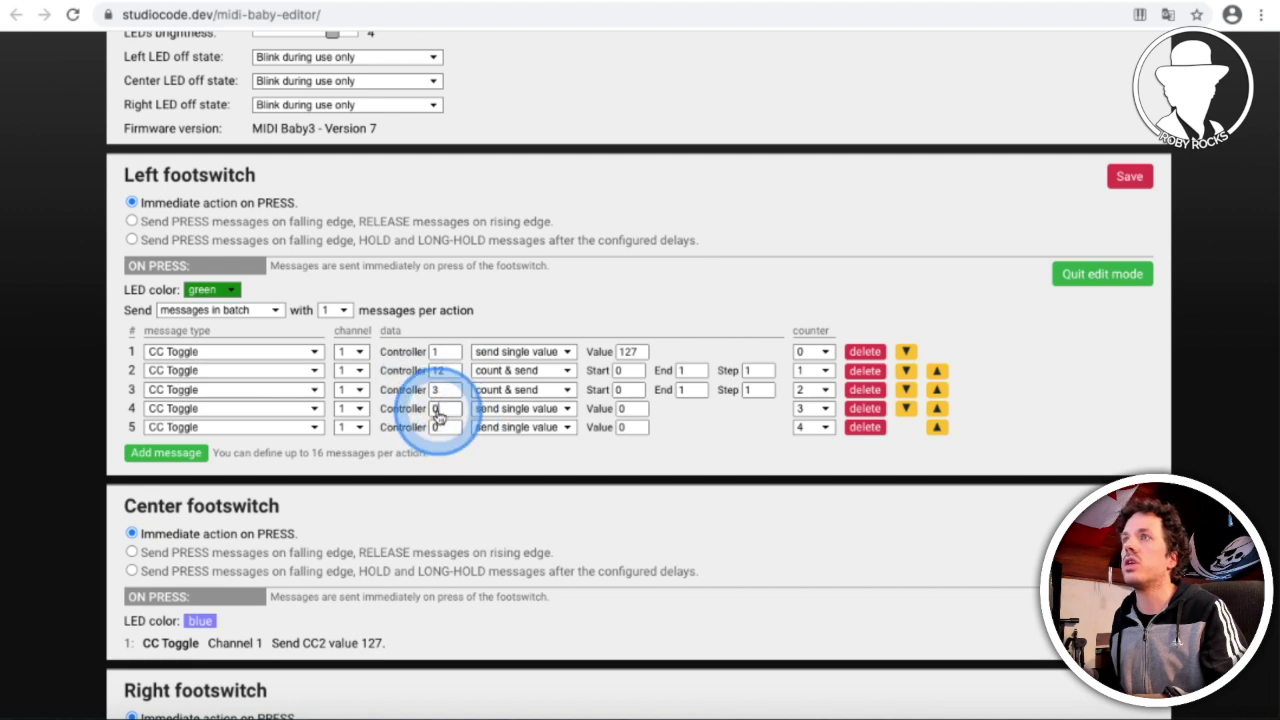
pyautogui.click(430, 408)
pyautogui.write('21')
pyautogui.click(442, 427)
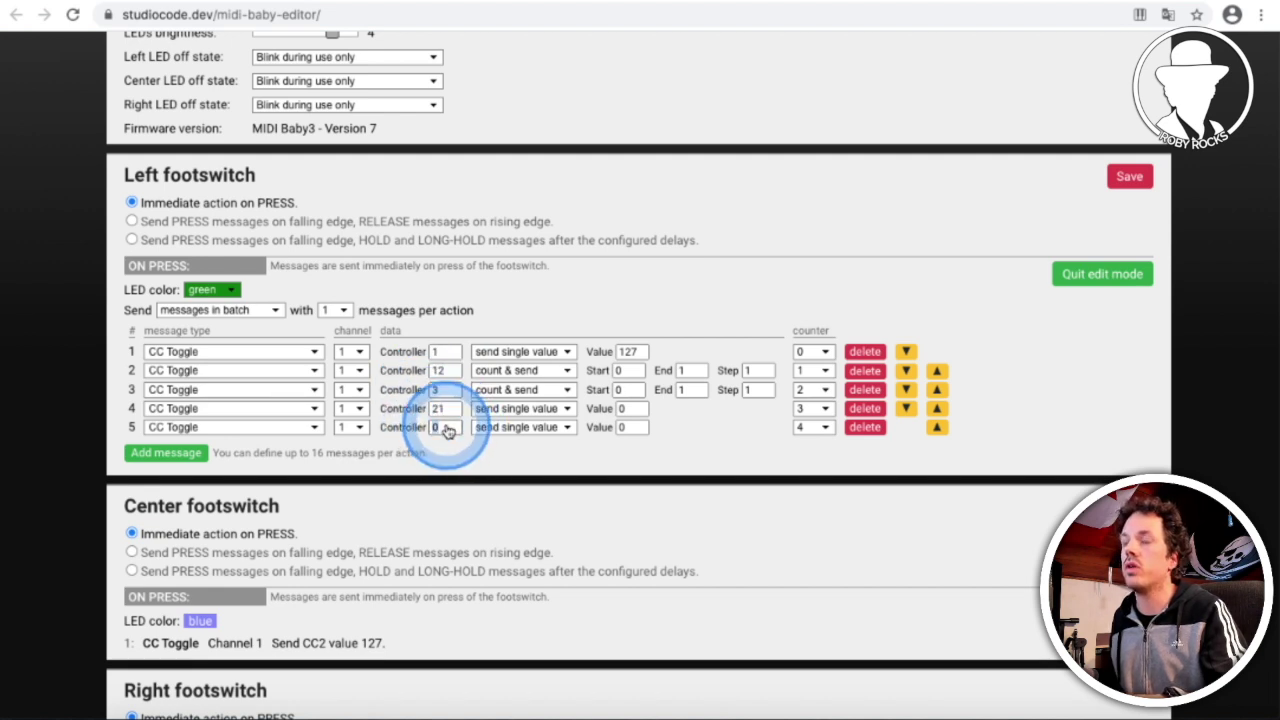
pyautogui.write('30')
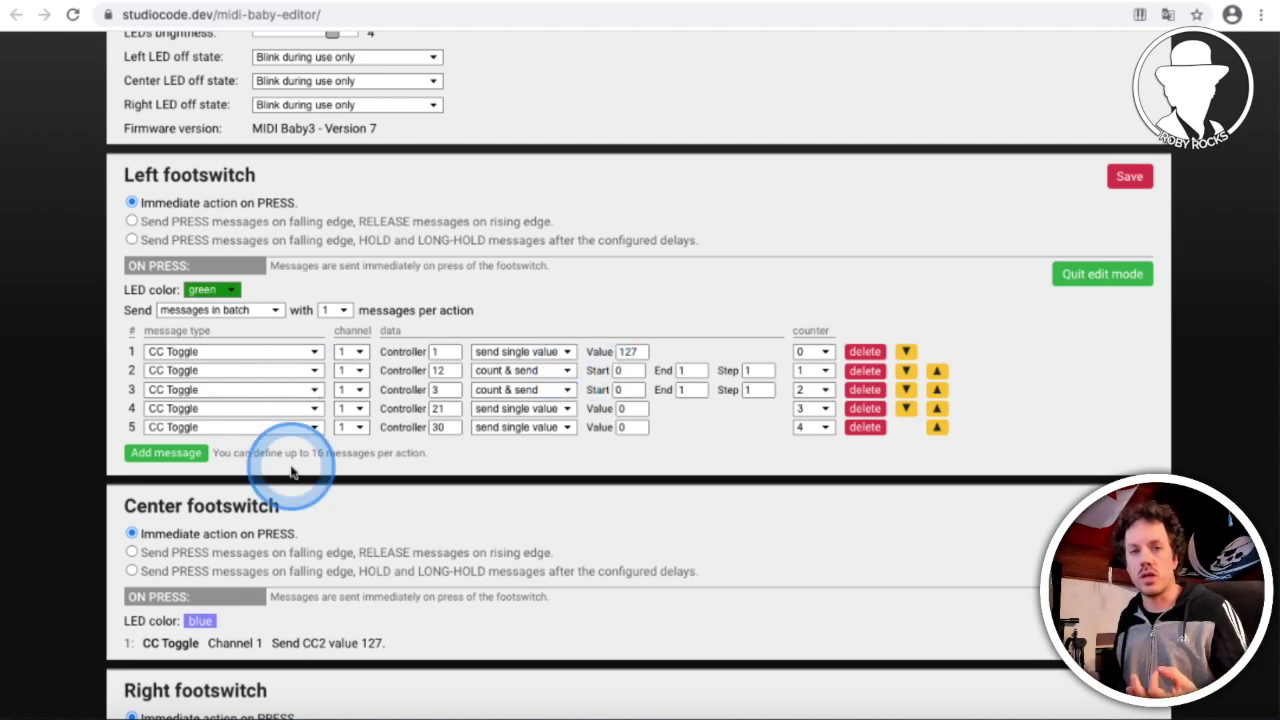
# Step: Examine the sending mode options for the left footswitch's press messages
pyautogui.scroll(-1, 291, 472)
pyautogui.scroll(1, 380, 420)
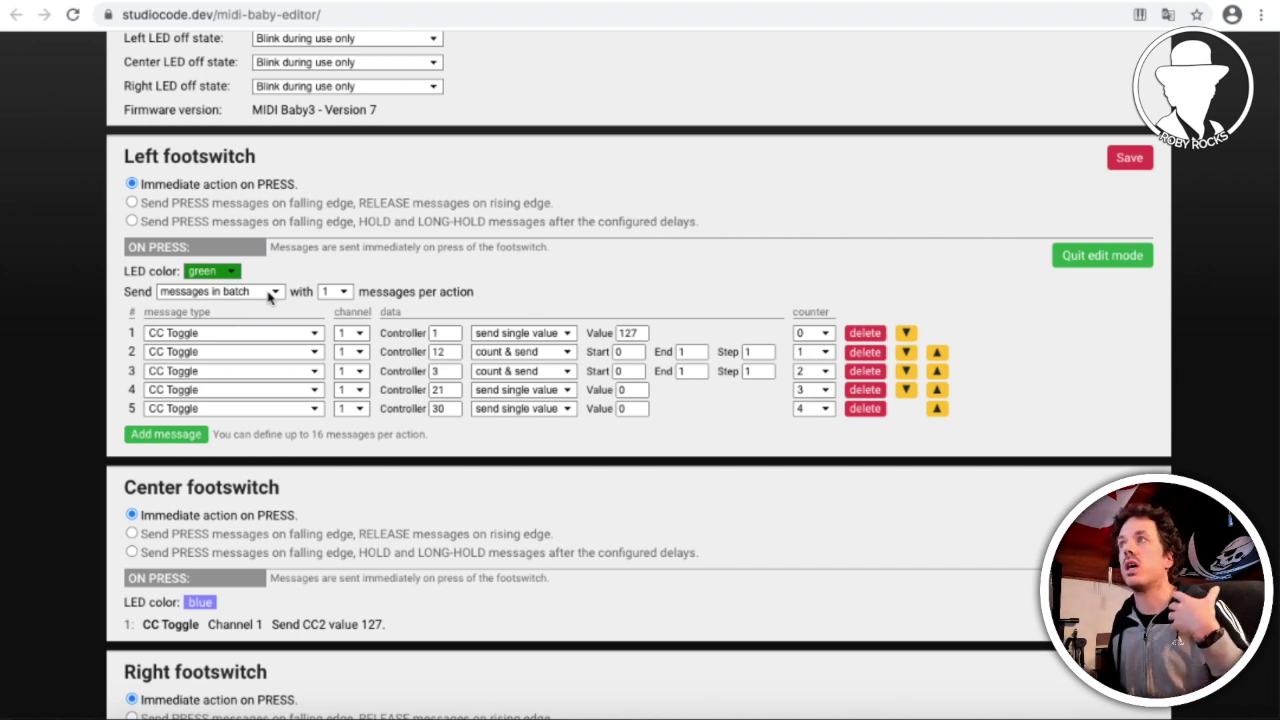
pyautogui.click(268, 294)
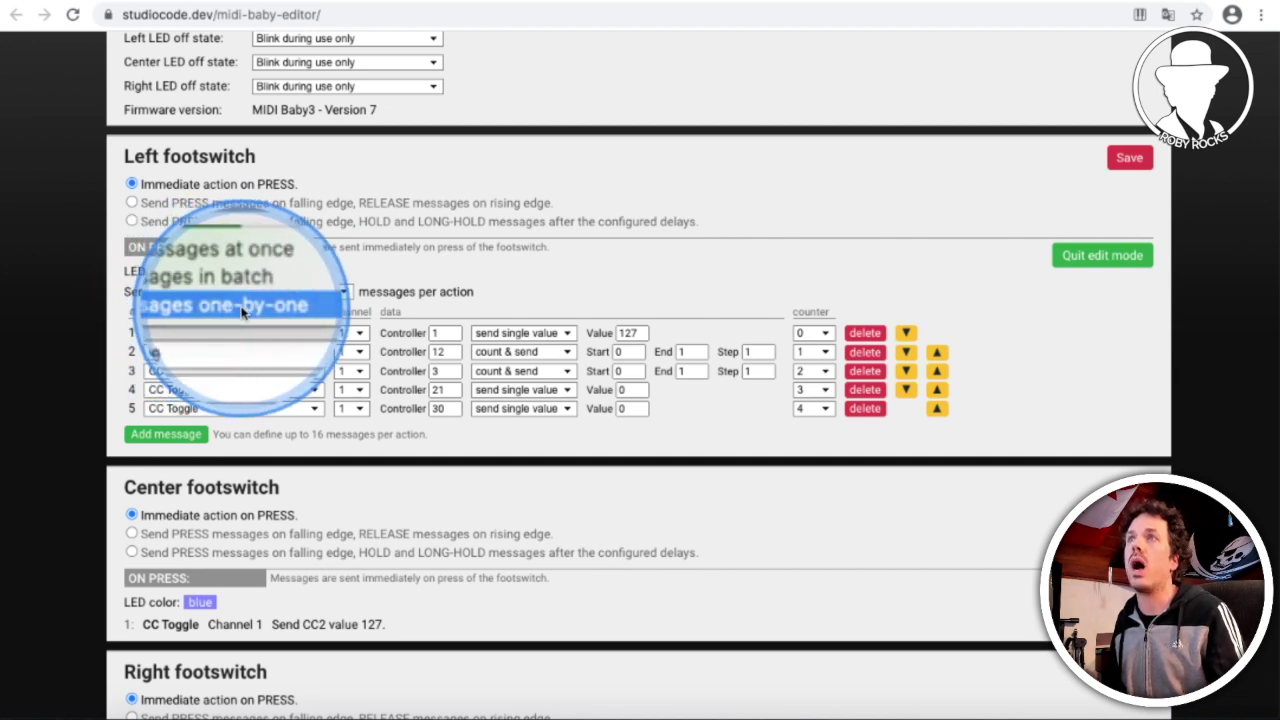
pyautogui.click(582, 278)
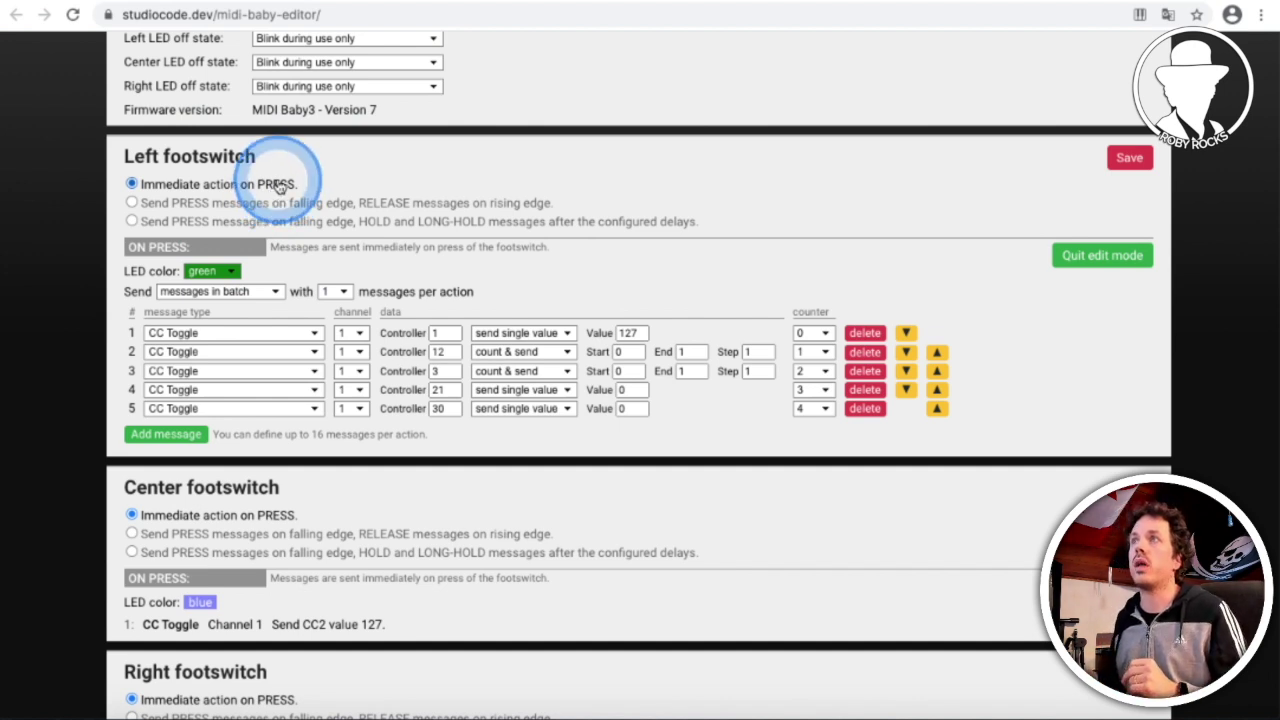
# Step: Set the left footswitch to send PRESS messages on falling edge and RELEASE messages on rising edge
pyautogui.click(149, 205)
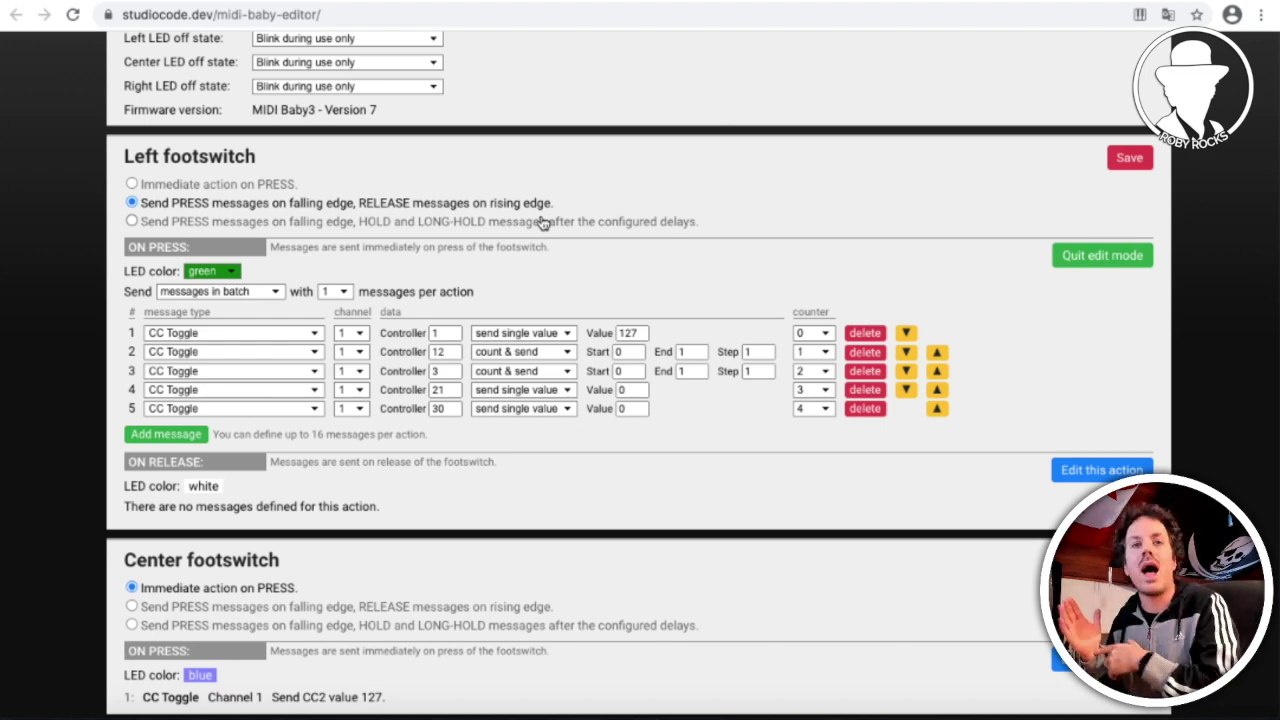
pyautogui.scroll(-1, 335, 368)
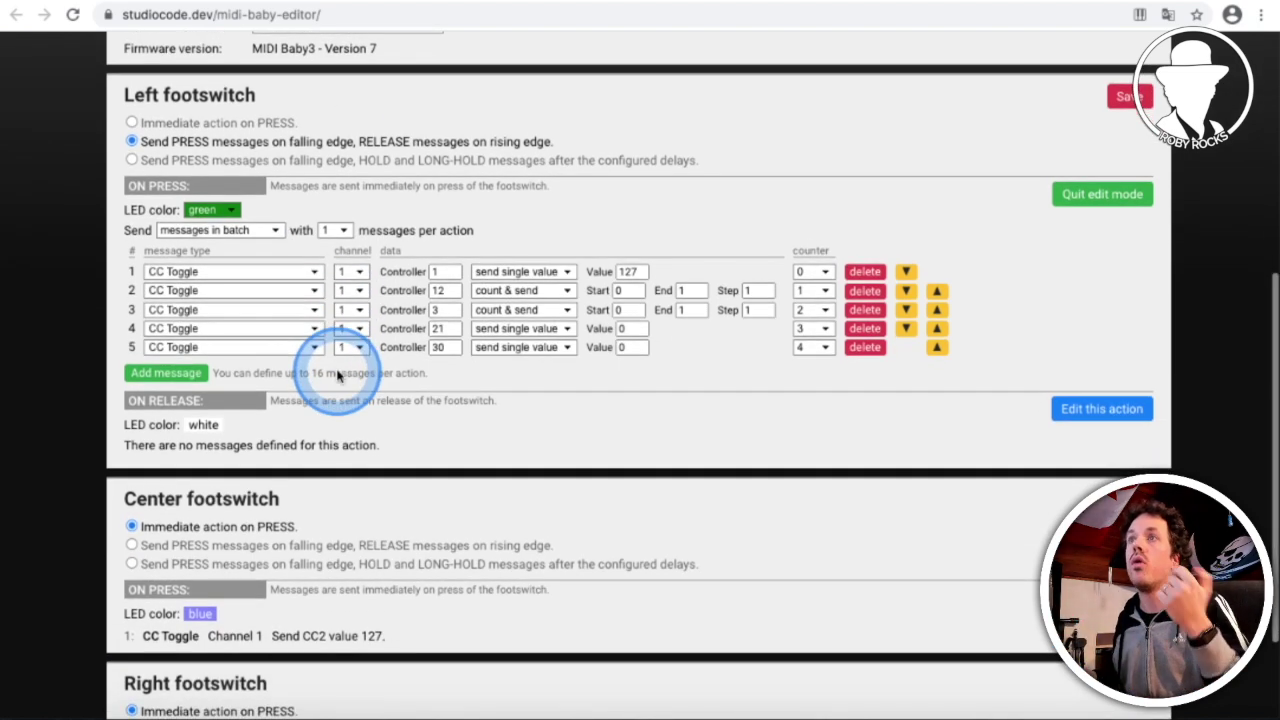
pyautogui.scroll(-1, 325, 360)
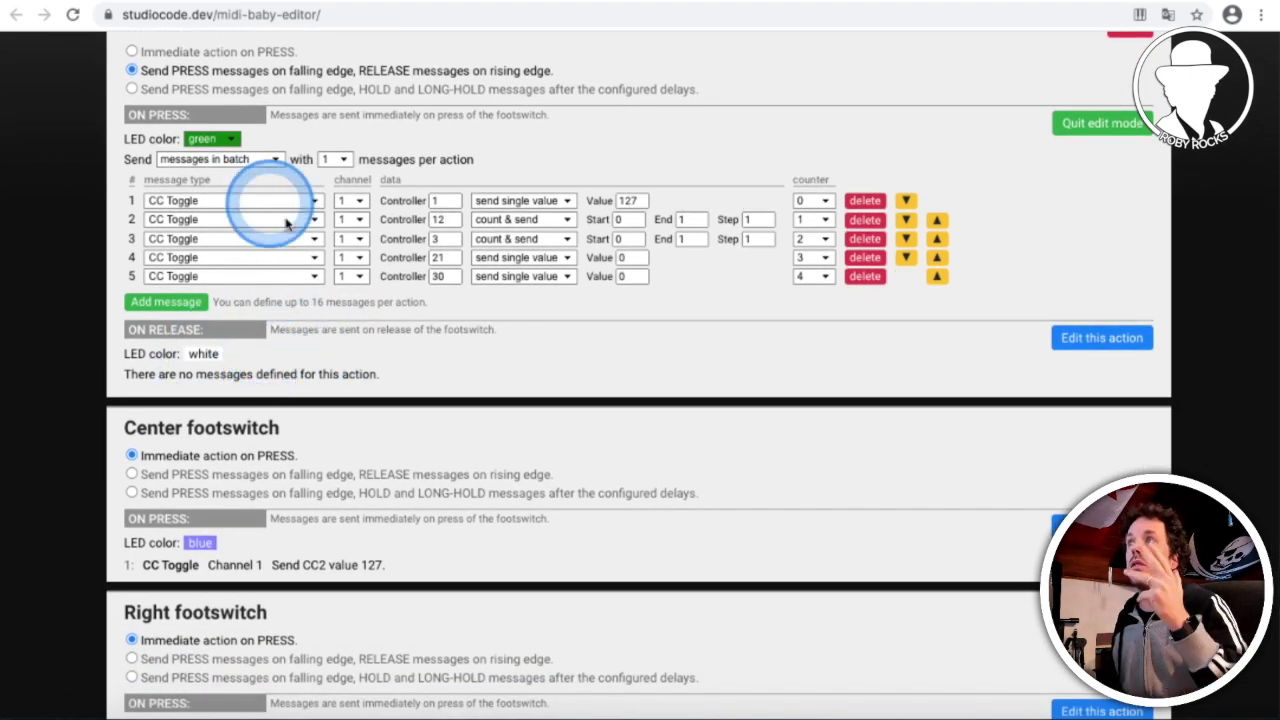
# Step: Delete messages 2 to 5 from the left footswitch's press action, leaving only the first CC Toggle message
pyautogui.click(864, 276)
pyautogui.click(864, 258)
pyautogui.click(865, 238)
pyautogui.click(865, 220)
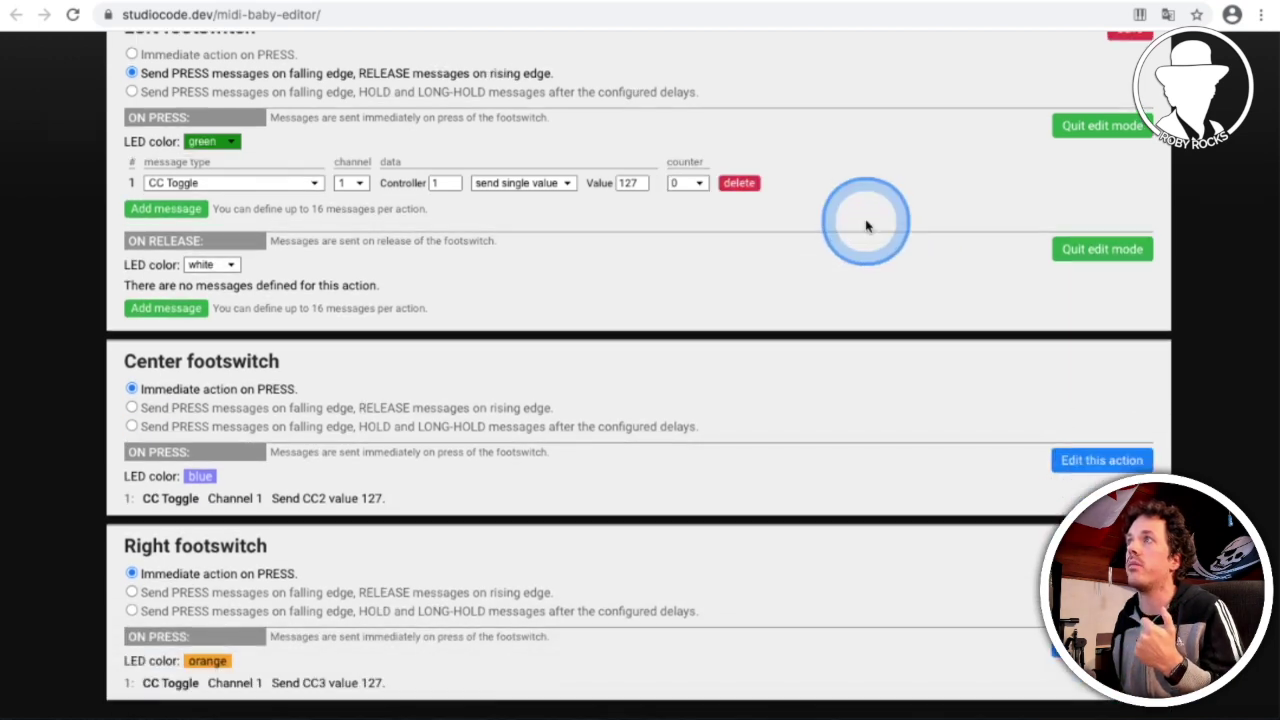
# Step: Add a CC Toggle message with controller 2 to the left footswitch's release action, keeping its LED color white
pyautogui.click(222, 265)
pyautogui.click(226, 265)
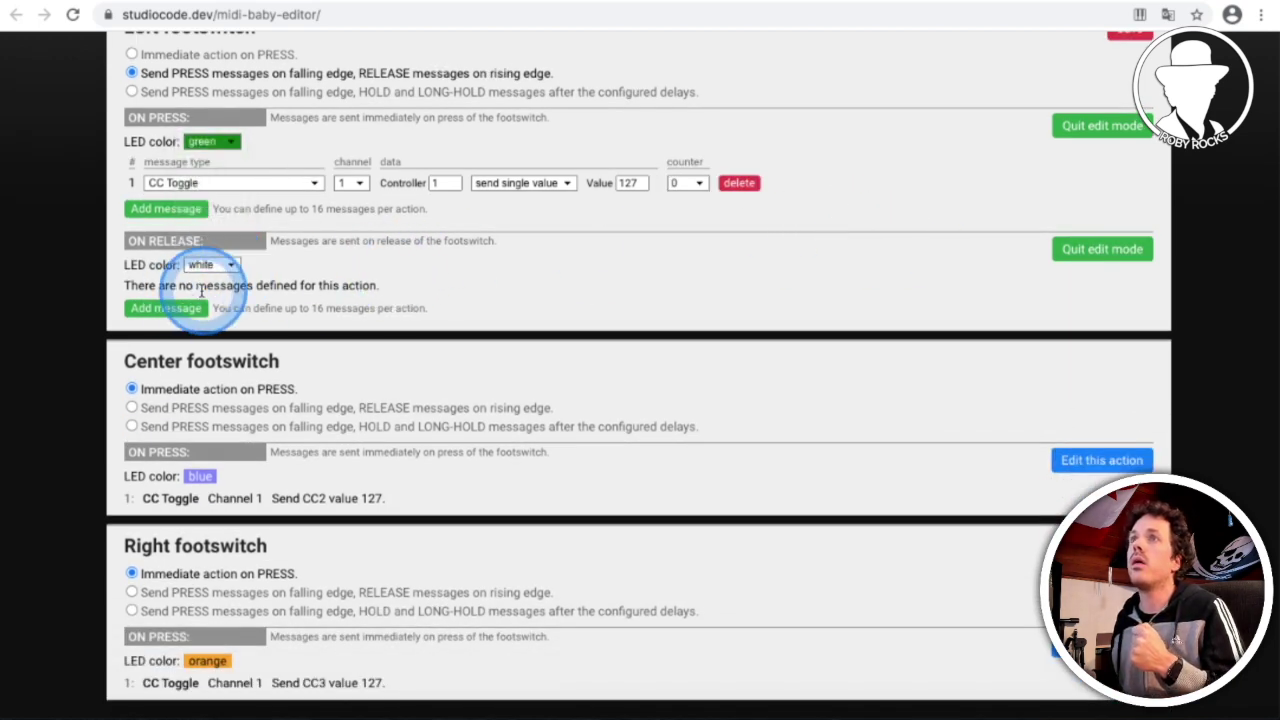
pyautogui.click(166, 308)
pyautogui.click(225, 306)
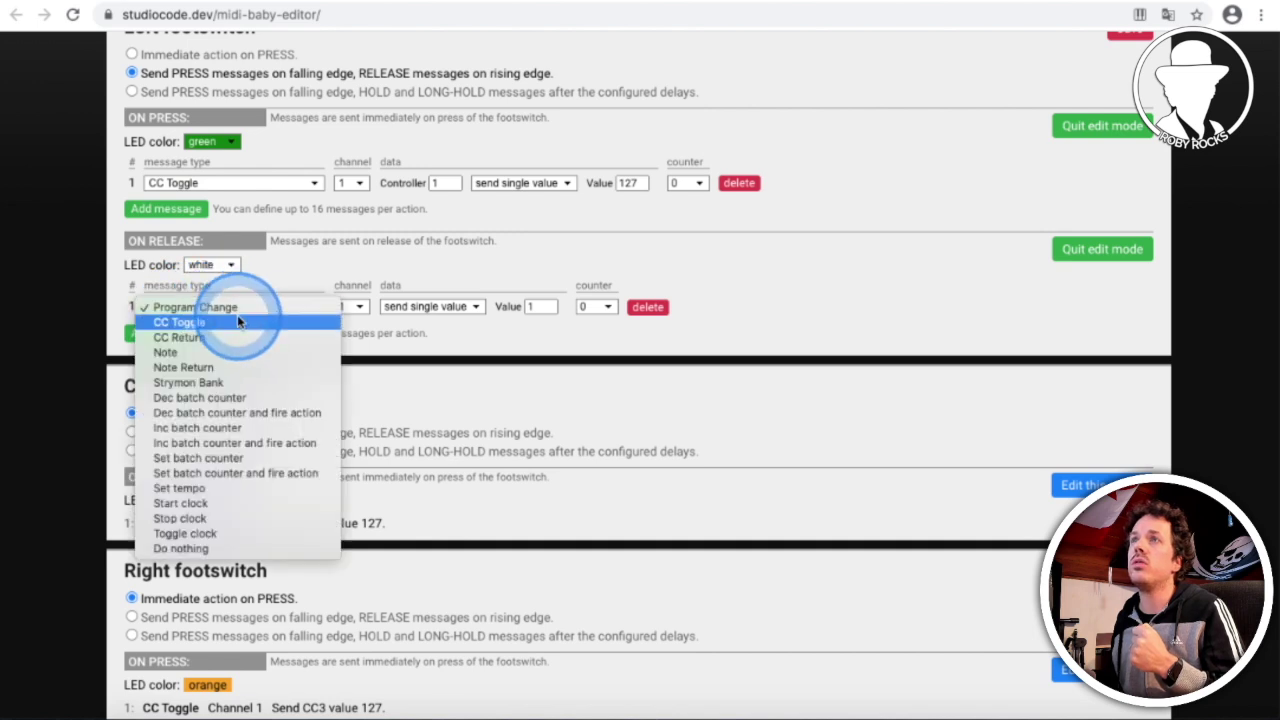
pyautogui.click(238, 321)
pyautogui.click(451, 310)
pyautogui.click(451, 310)
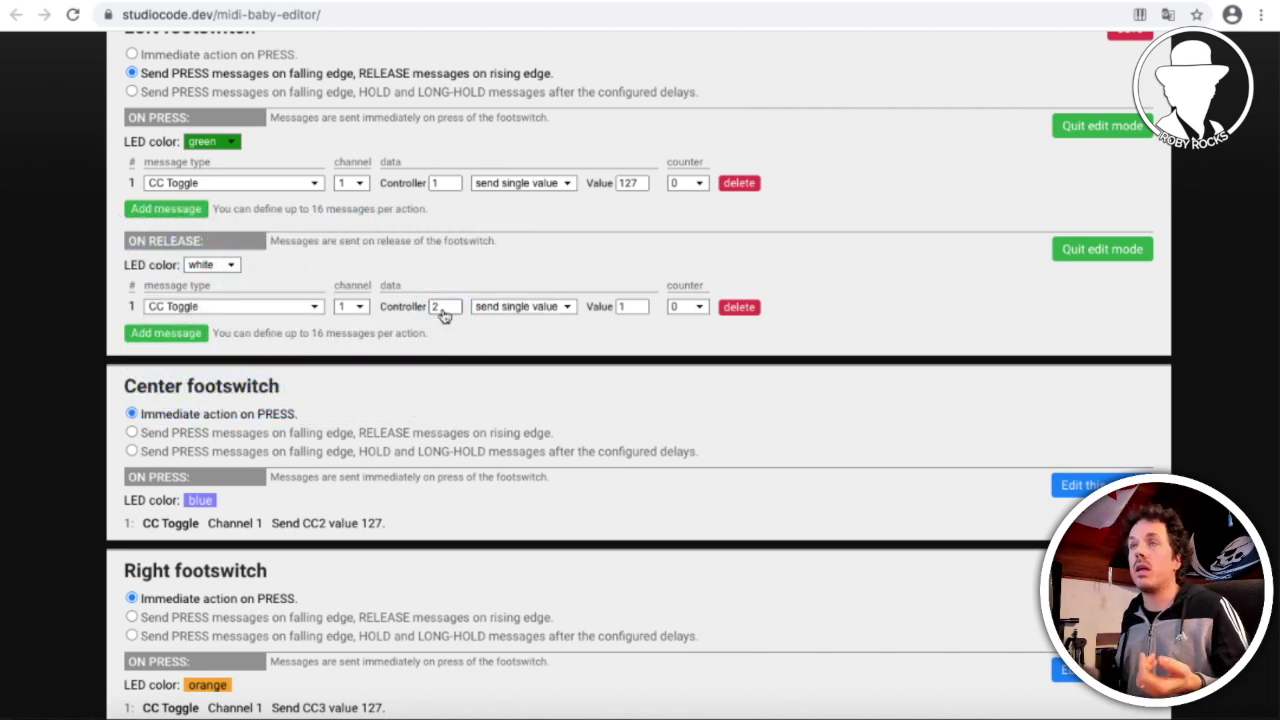
# Step: Set the left footswitch to send HOLD and LONG-HOLD messages, with a 1000 ms hold delay and an orange hold LED
pyautogui.scroll(2, 444, 314)
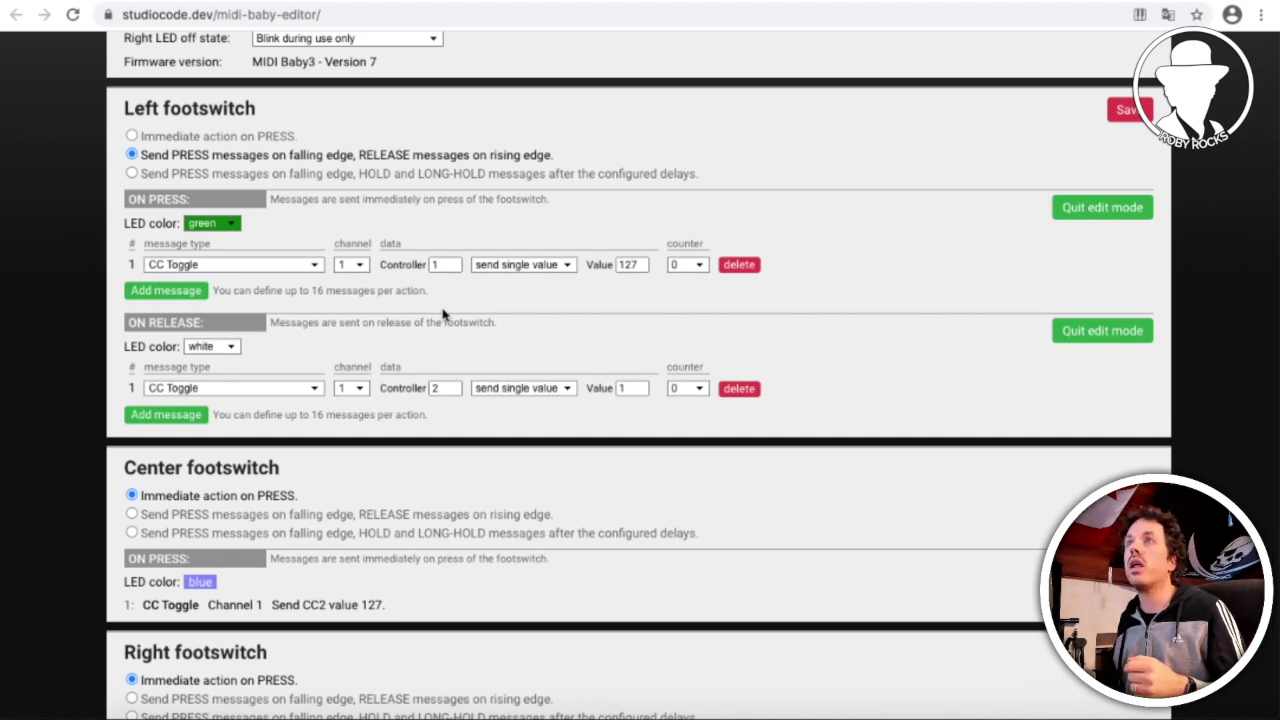
pyautogui.click(133, 173)
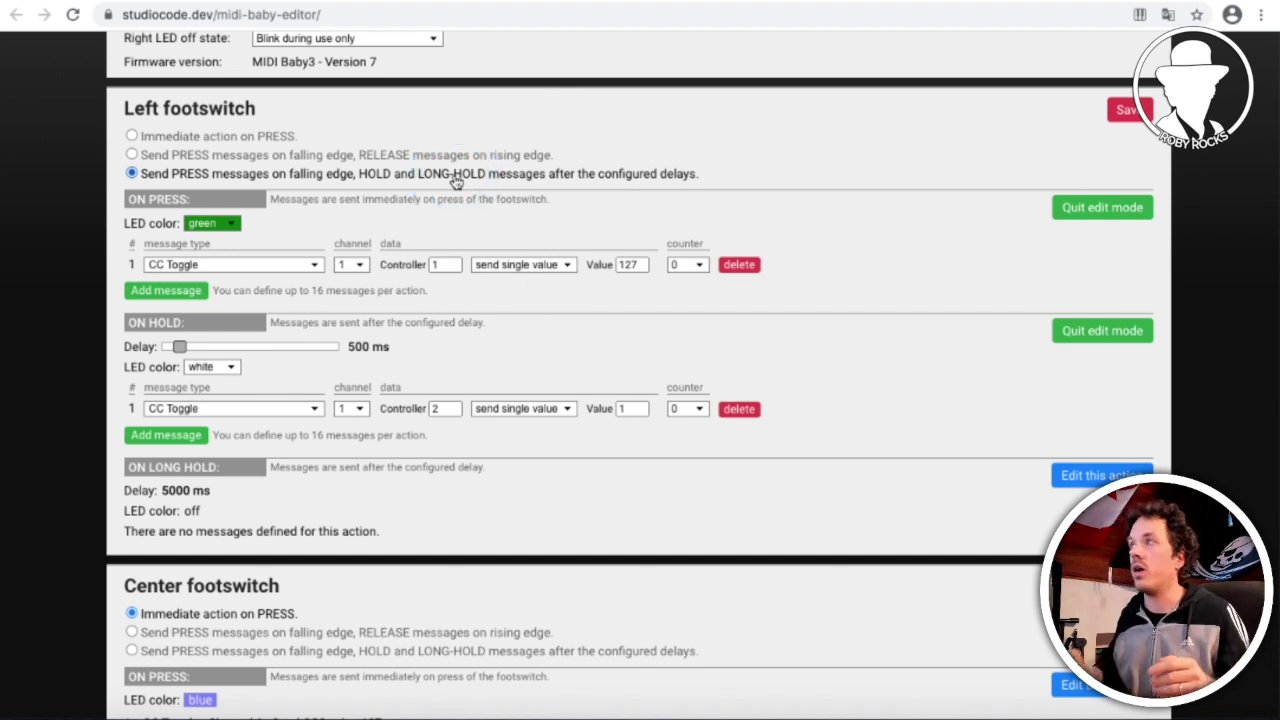
pyautogui.scroll(-1, 425, 285)
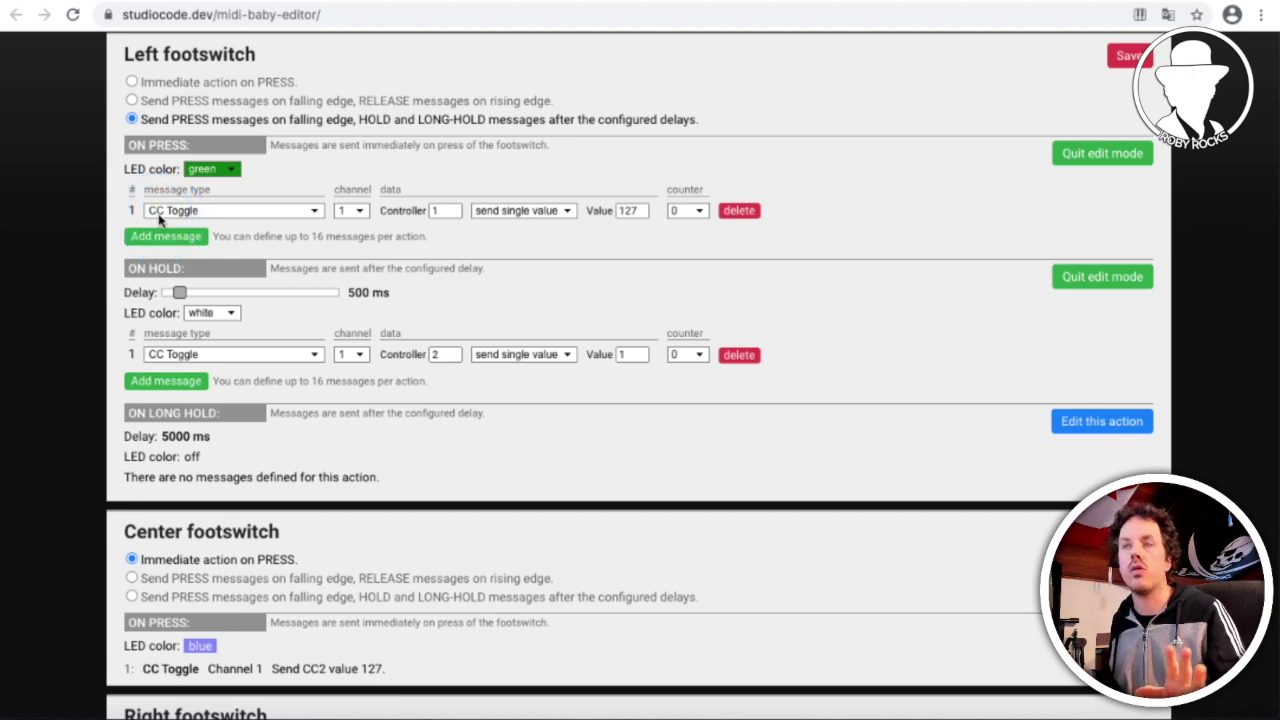
pyautogui.scroll(-1, 165, 212)
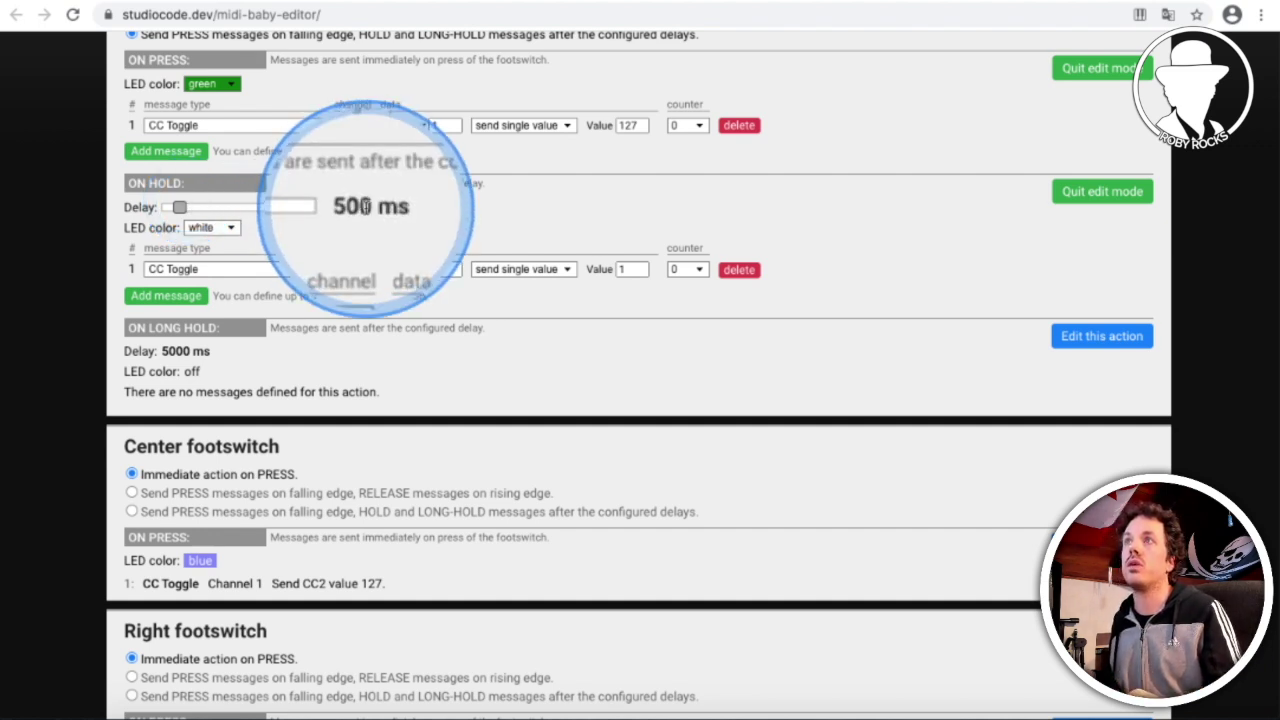
pyautogui.moveTo(180, 208)
pyautogui.mouseDown()
pyautogui.moveTo(286, 212)
pyautogui.moveTo(193, 212)
pyautogui.moveTo(209, 211)
pyautogui.moveTo(188, 224)
pyautogui.moveTo(205, 213)
pyautogui.moveTo(190, 210)
pyautogui.mouseUp()
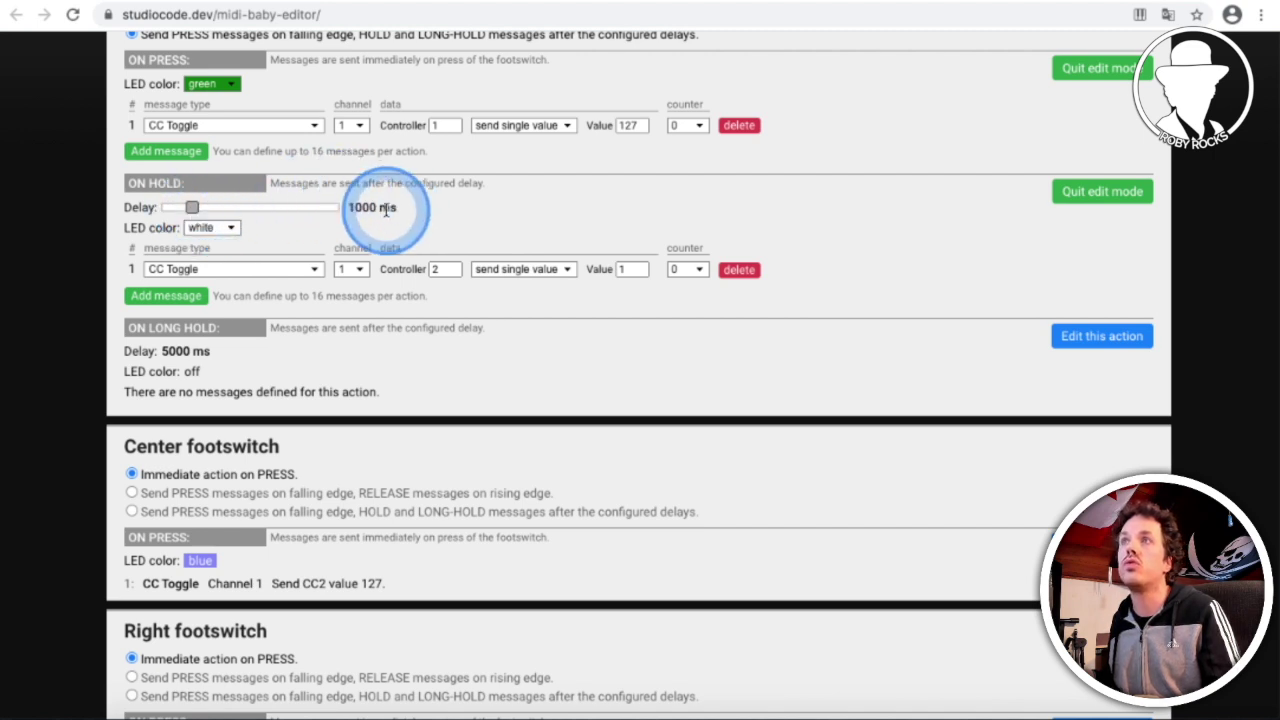
pyautogui.click(222, 228)
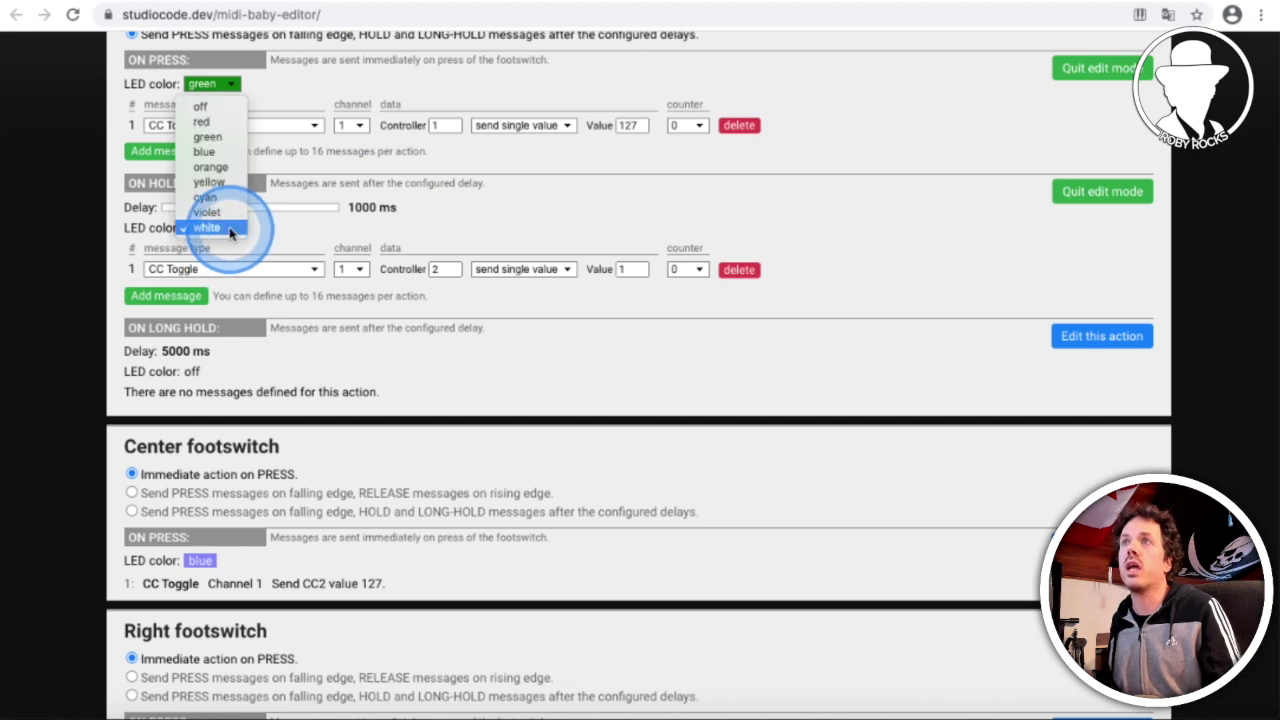
pyautogui.click(208, 175)
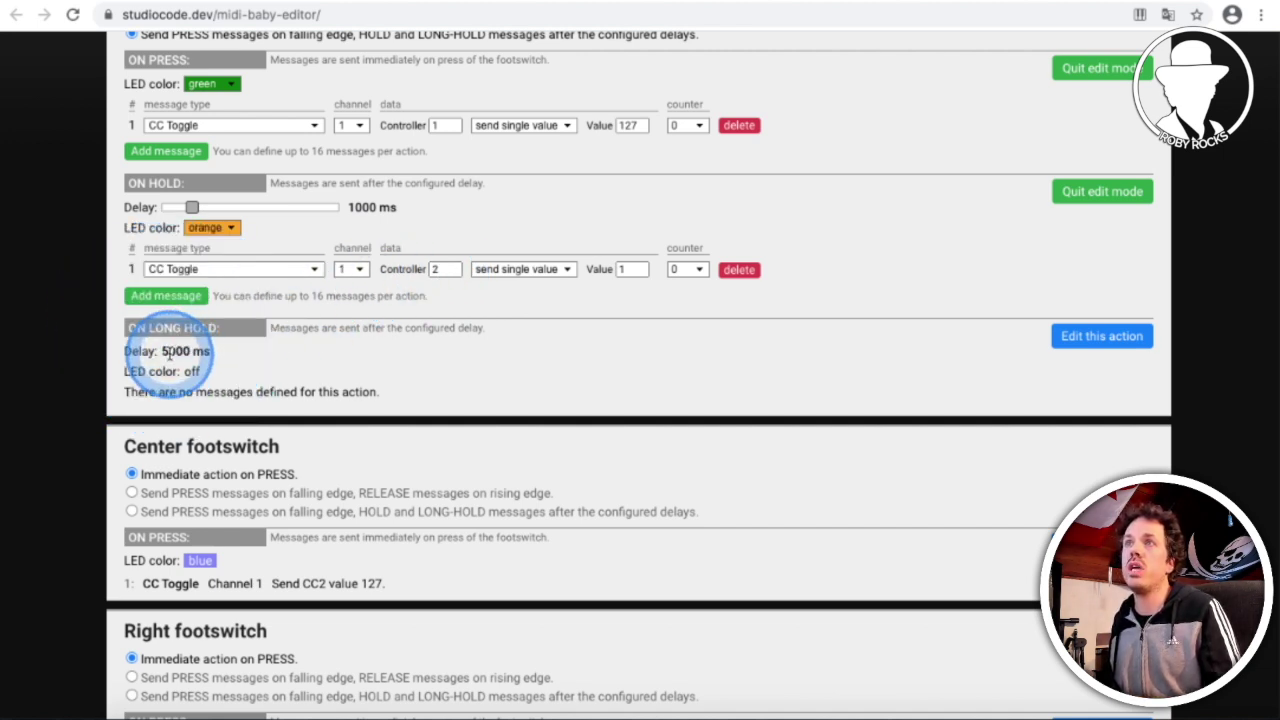
# Step: Edit the left footswitch's long-hold action, giving it a violet LED and a CC Toggle message with controller 3
pyautogui.click(1101, 336)
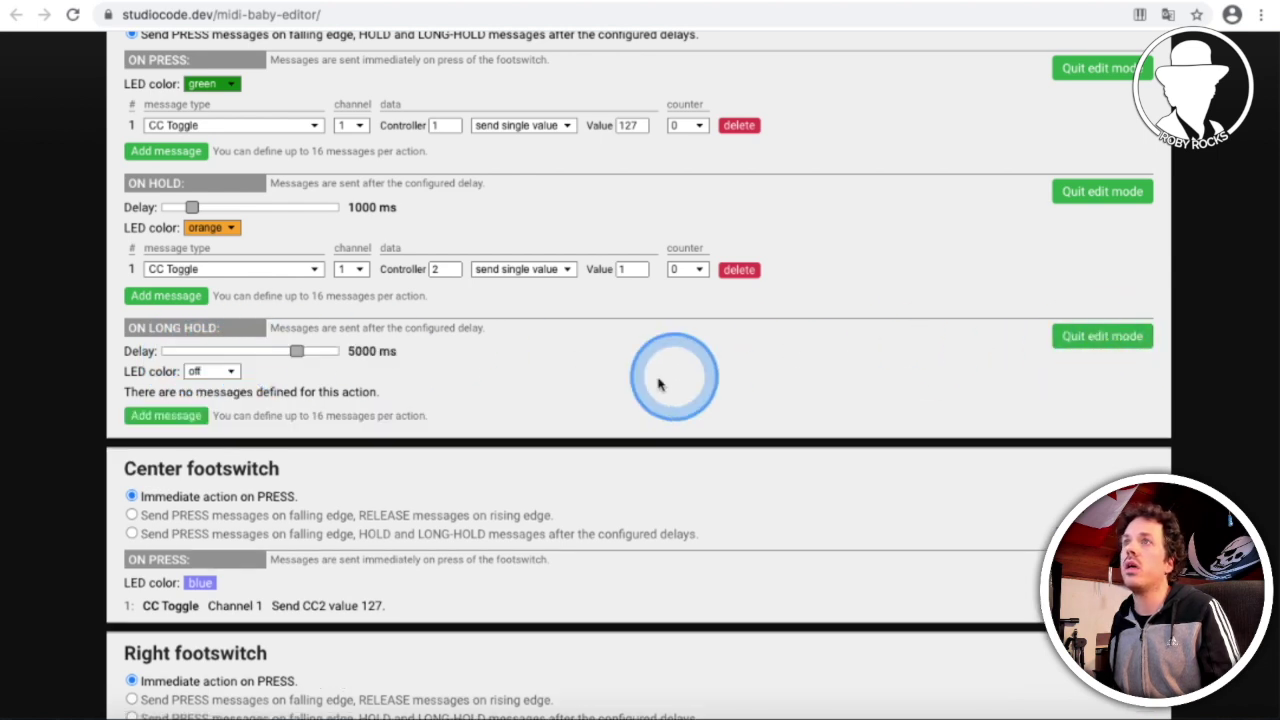
pyautogui.click(236, 371)
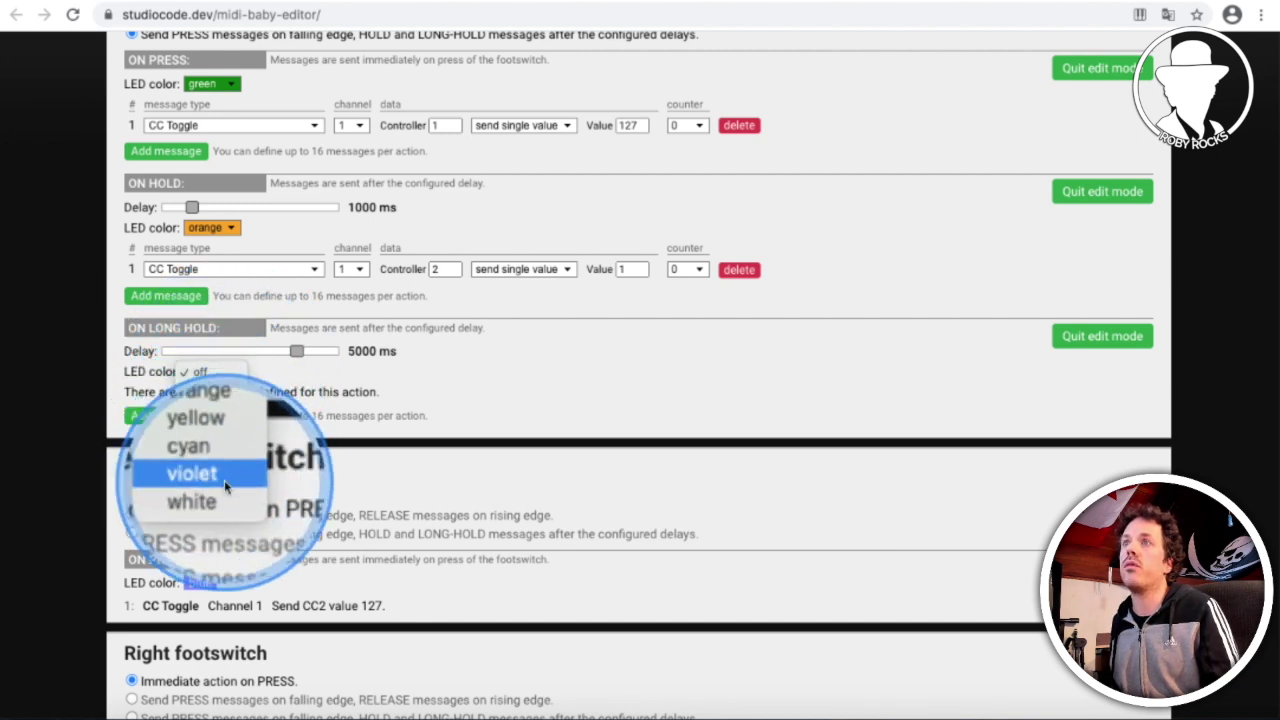
pyautogui.click(225, 486)
pyautogui.click(166, 415)
pyautogui.click(430, 413)
pyautogui.write('3')
# Step: Review the left footswitch's press, hold and long-hold settings and write the configuration to the device
pyautogui.scroll(1, 894, 316)
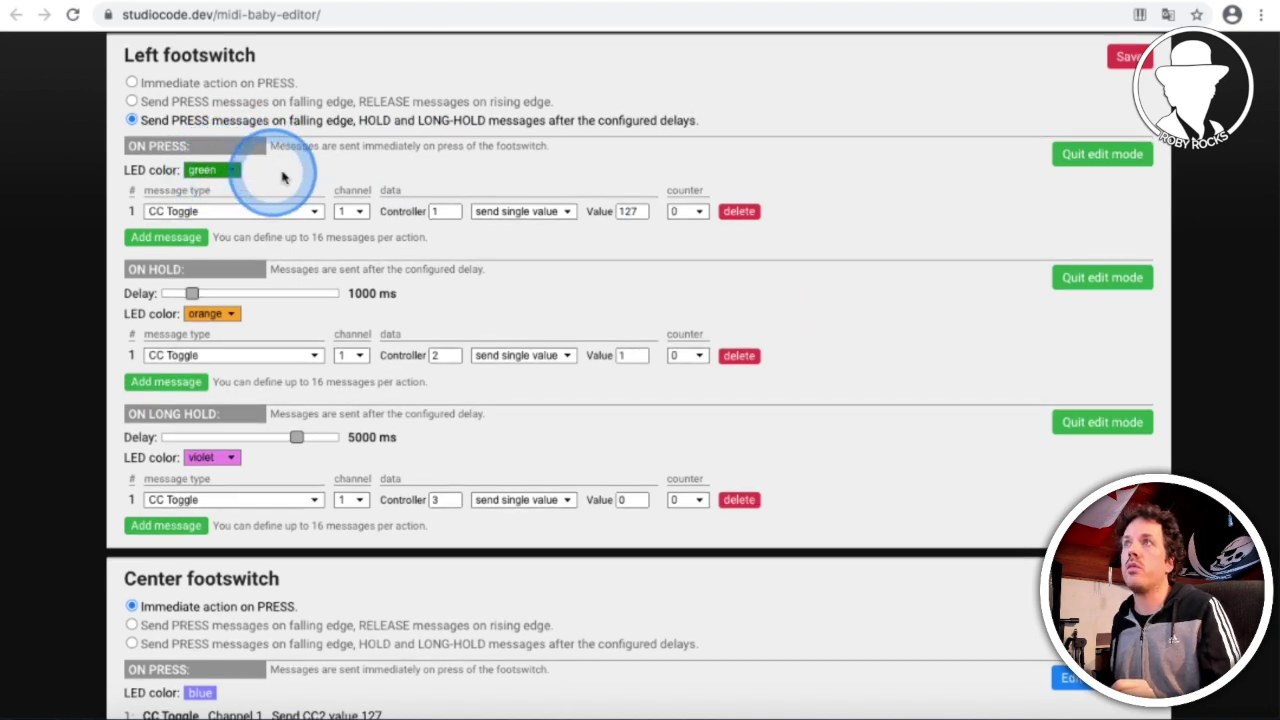
pyautogui.scroll(-1, 443, 215)
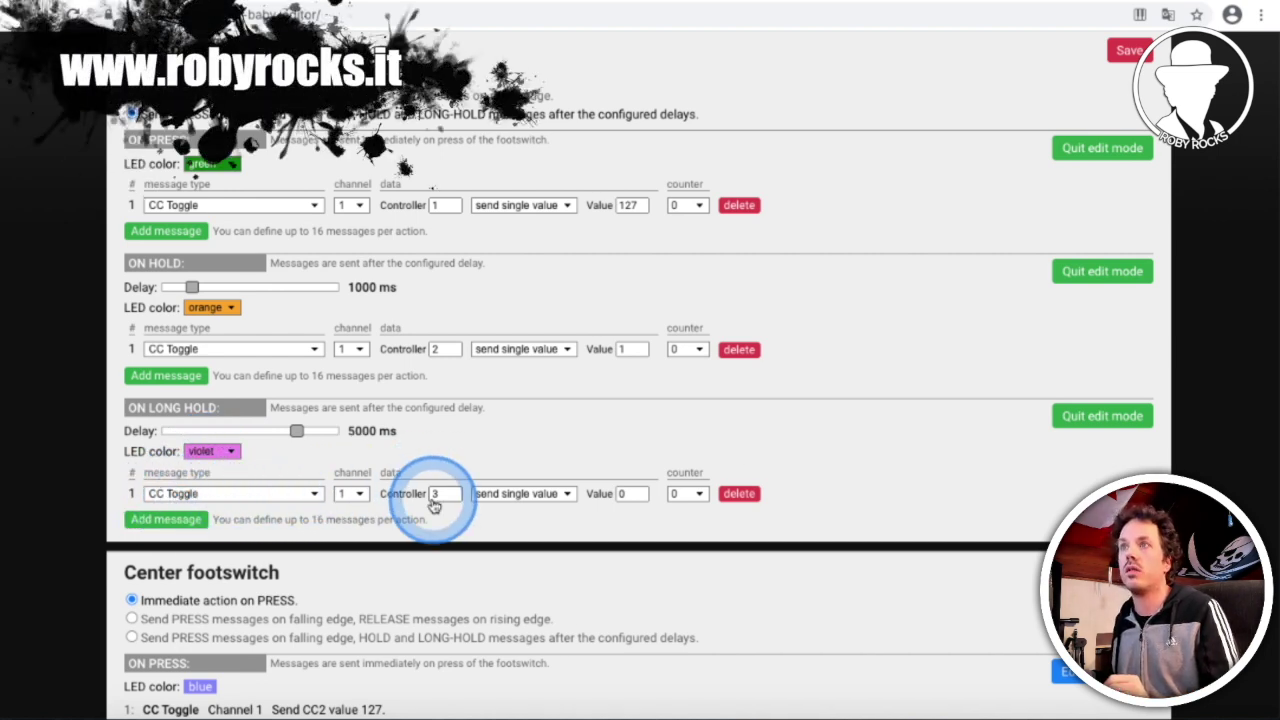
pyautogui.scroll(1, 430, 500)
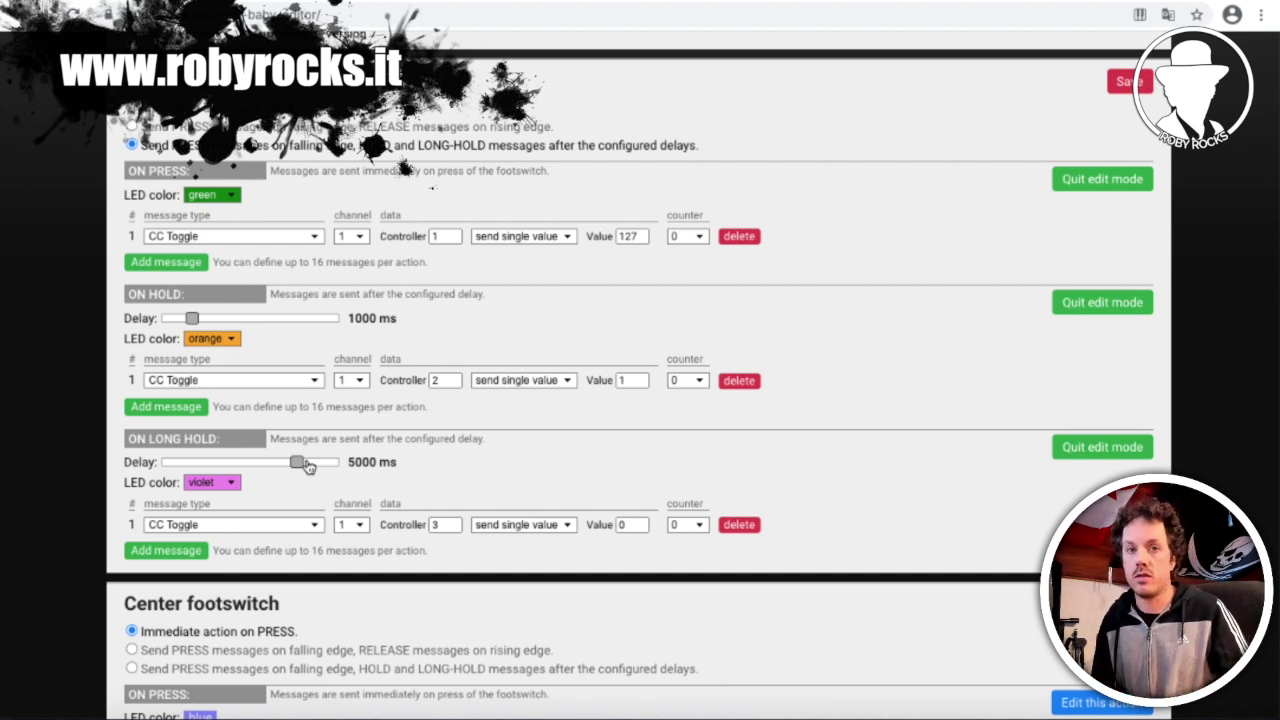
pyautogui.scroll(1, 576, 388)
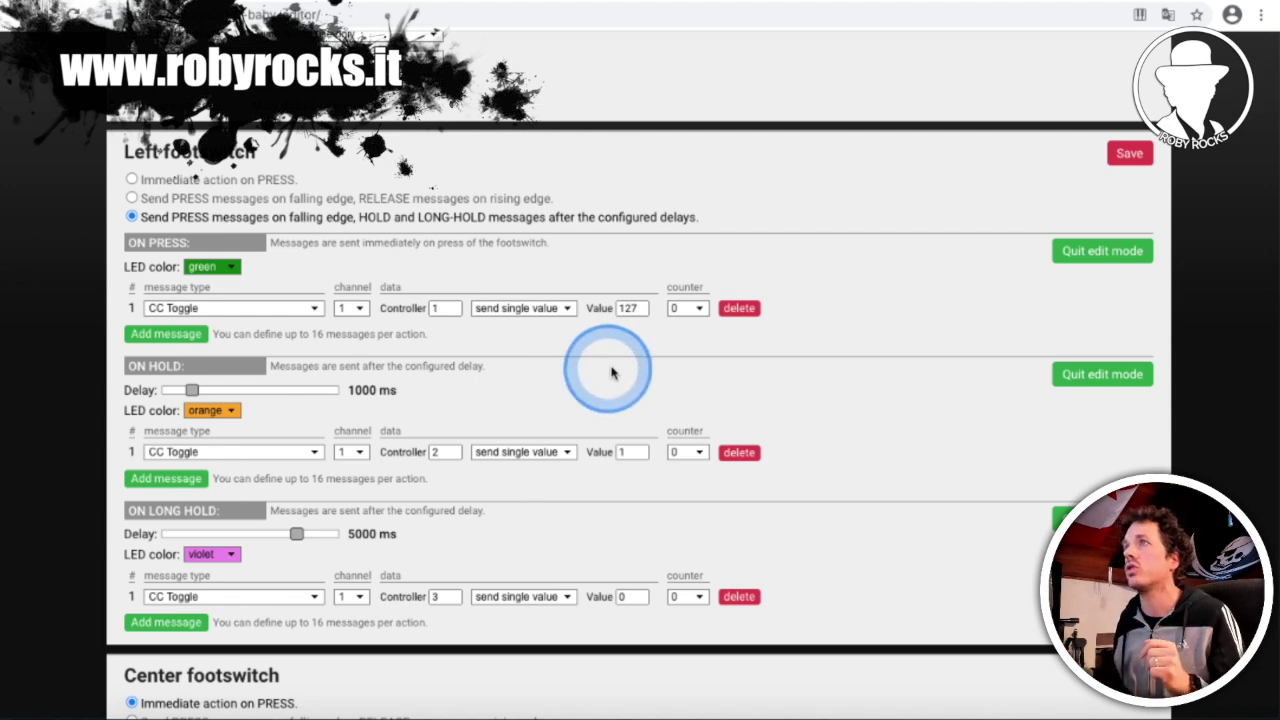
pyautogui.scroll(5, 708, 400)
pyautogui.scroll(-1, 708, 400)
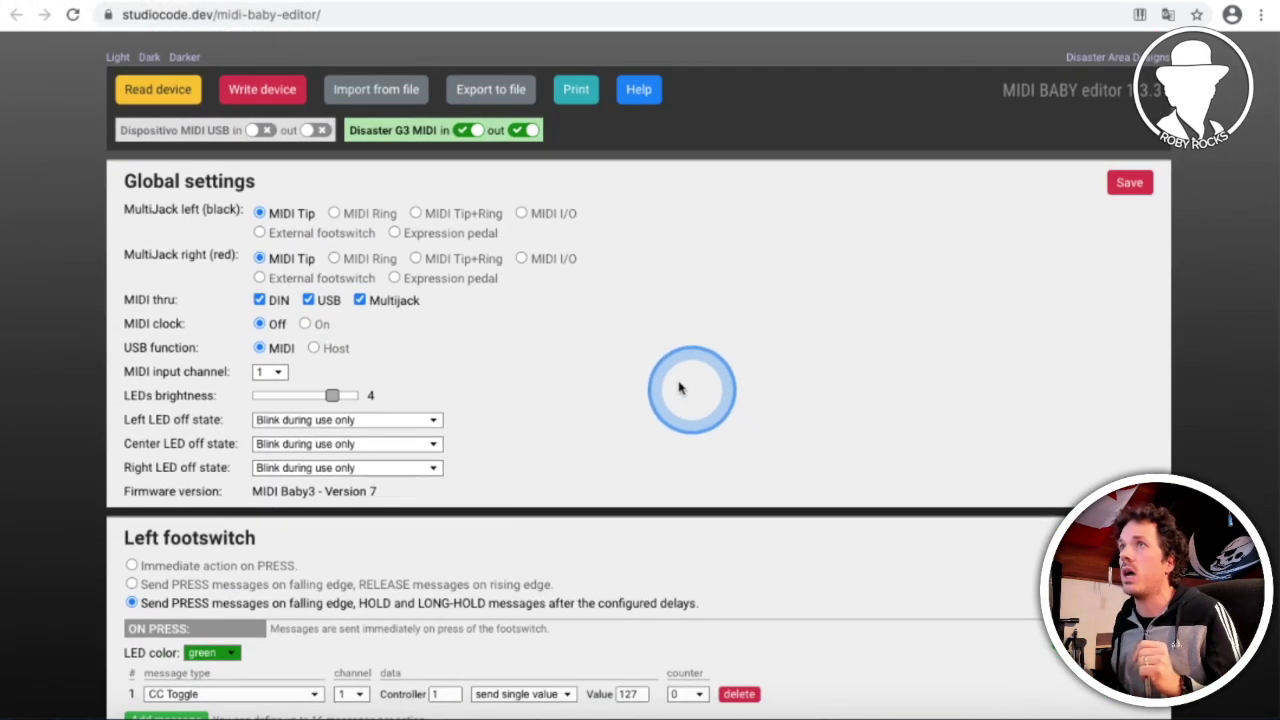
pyautogui.click(263, 92)
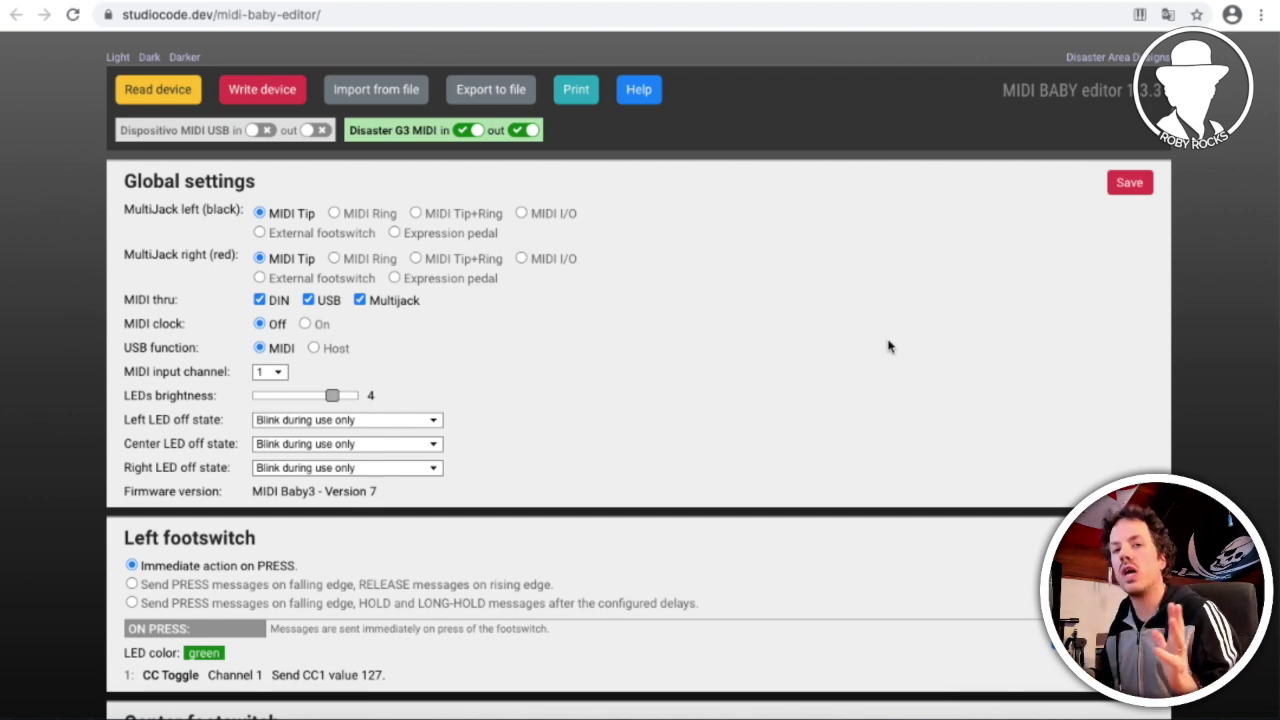
# Step: Set the left (black) MultiJack to External footswitch in the global settings
pyautogui.scroll(-4, 889, 346)
pyautogui.moveTo(889, 346); pyautogui.dragTo(727, 330)
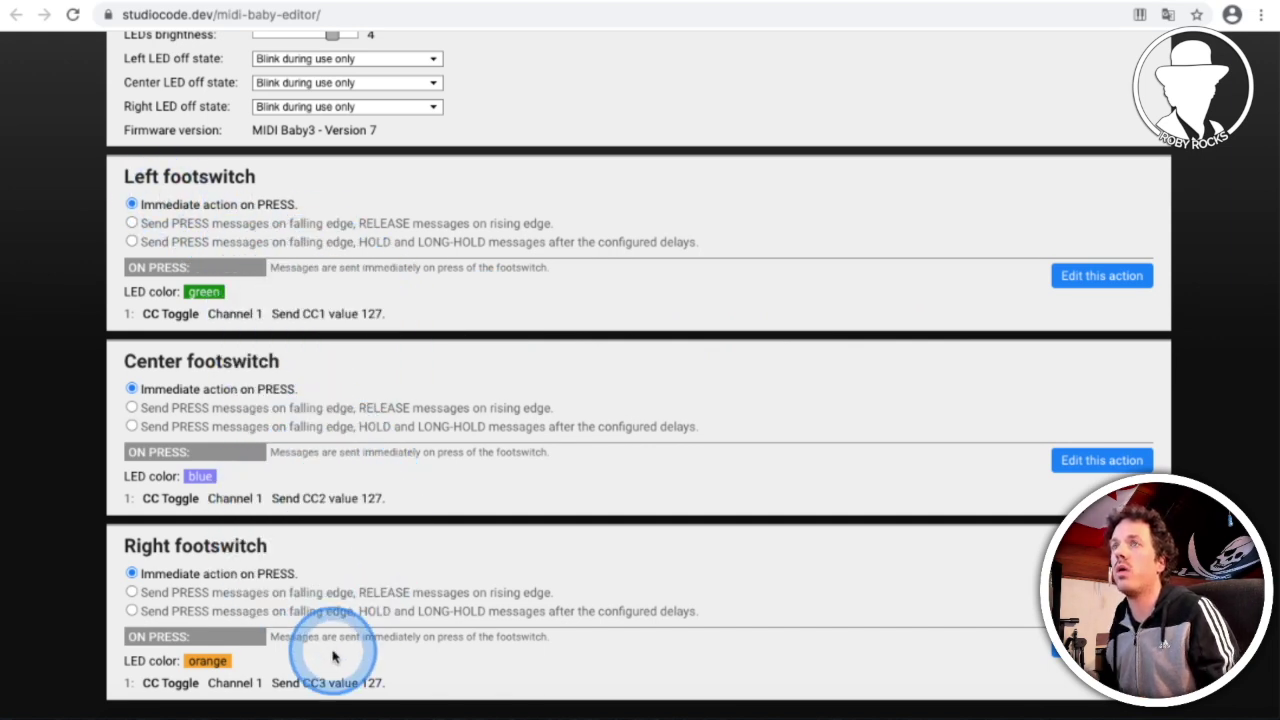
pyautogui.scroll(3, 534, 557)
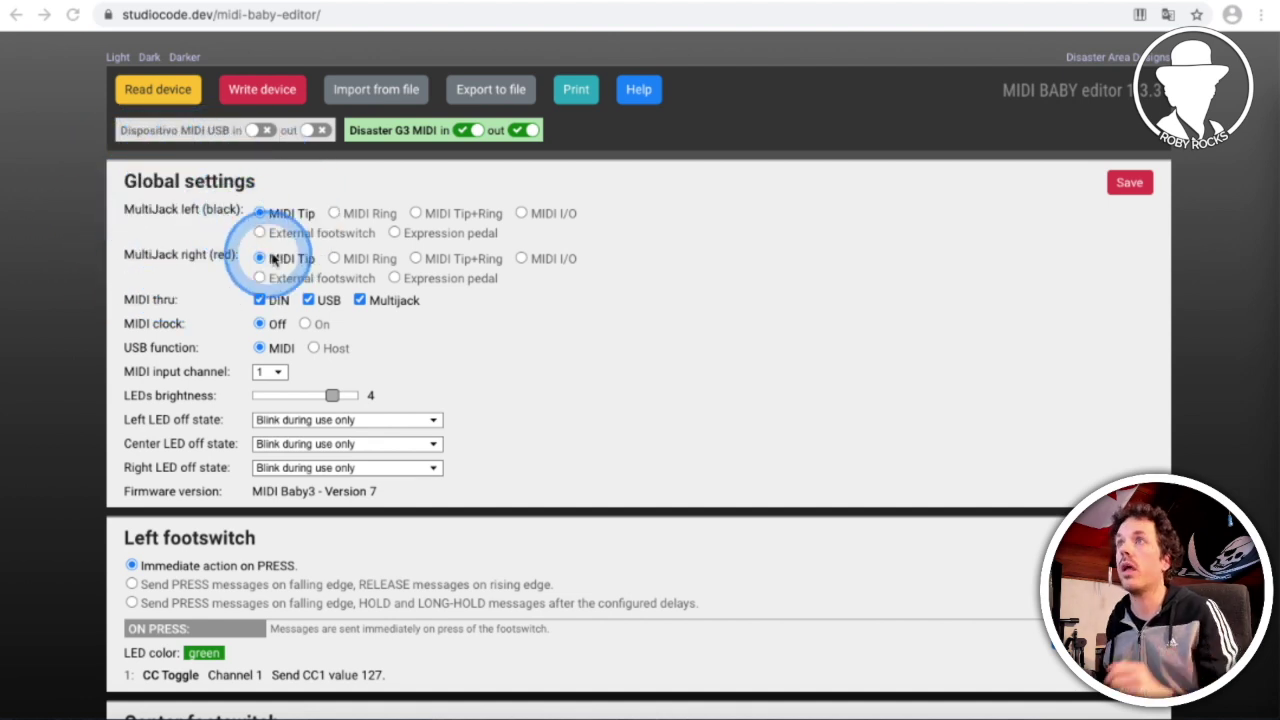
pyautogui.click(261, 233)
# Step: Add a CC Toggle message to the press action of the left external footswitch's Tip and open its controller number for editing
pyautogui.scroll(-7, 378, 288)
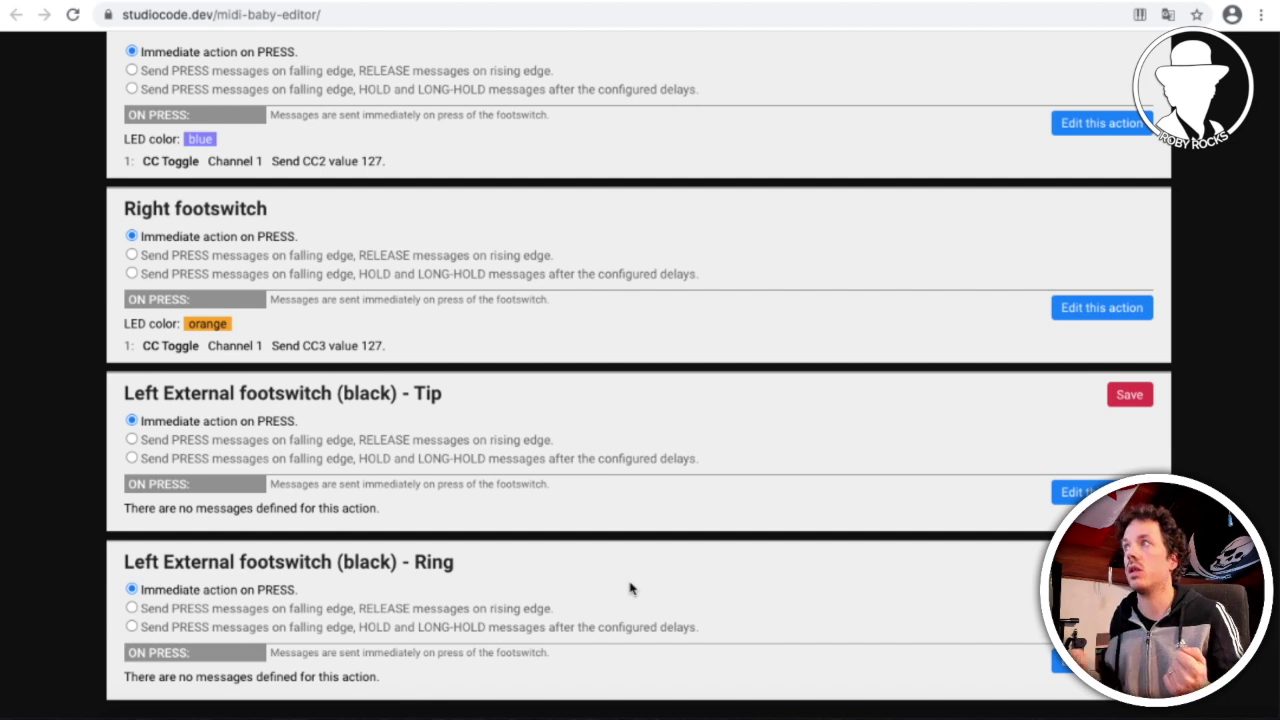
pyautogui.click(1075, 492)
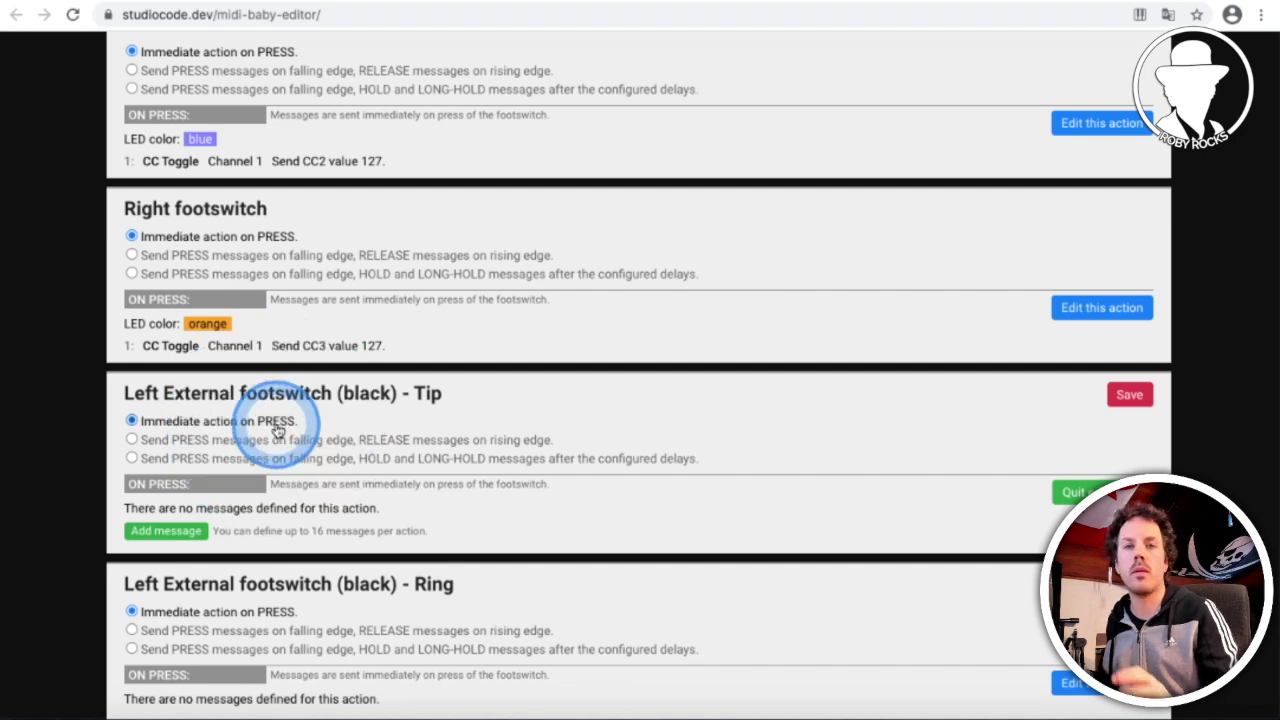
pyautogui.click(178, 530)
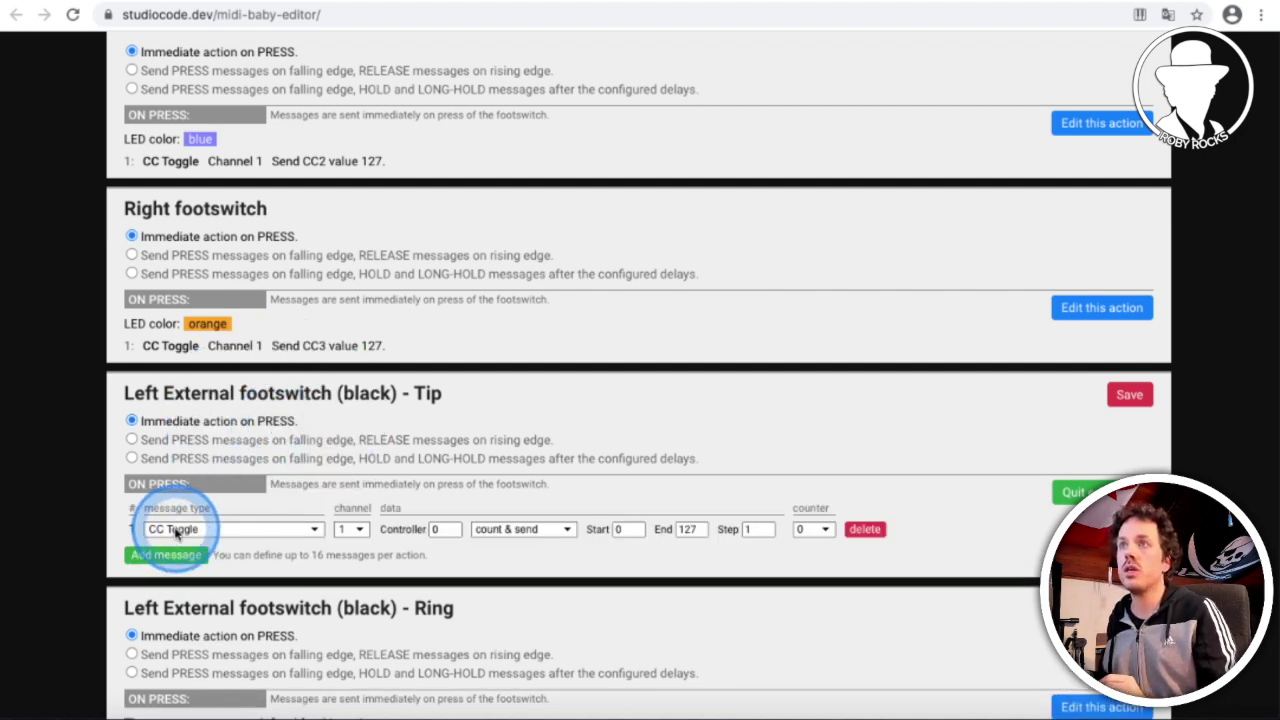
pyautogui.click(451, 533)
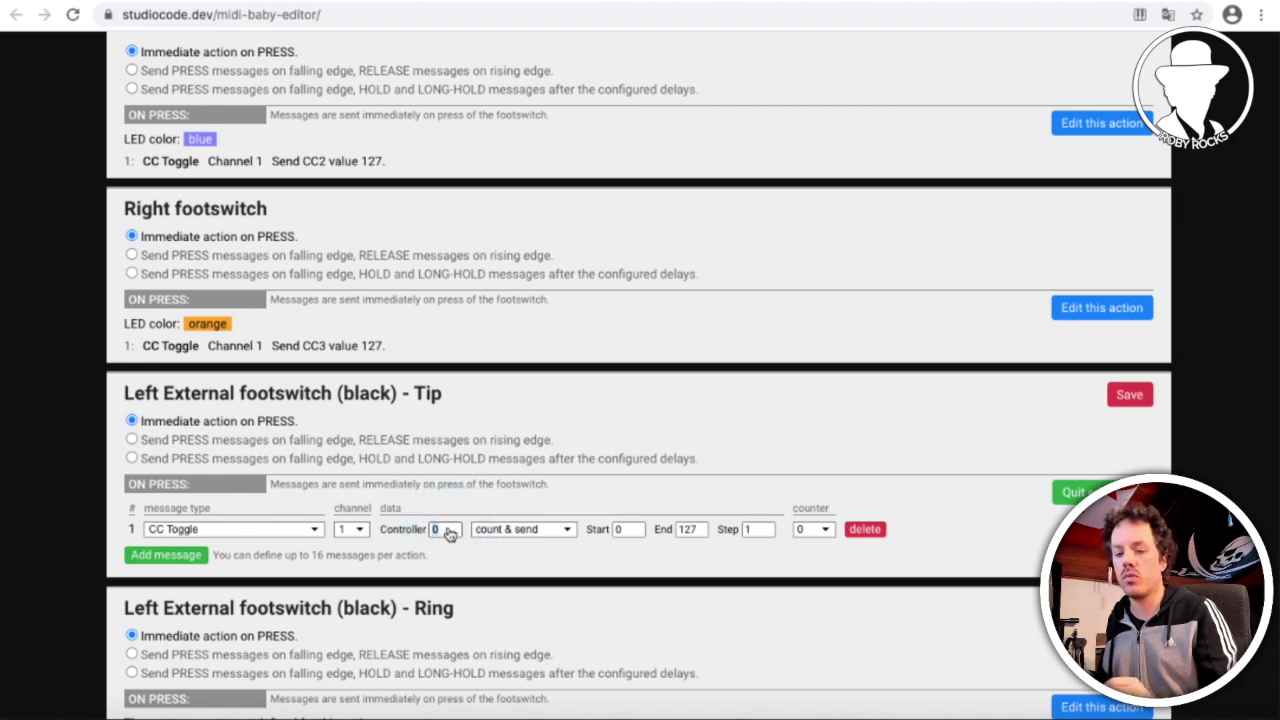